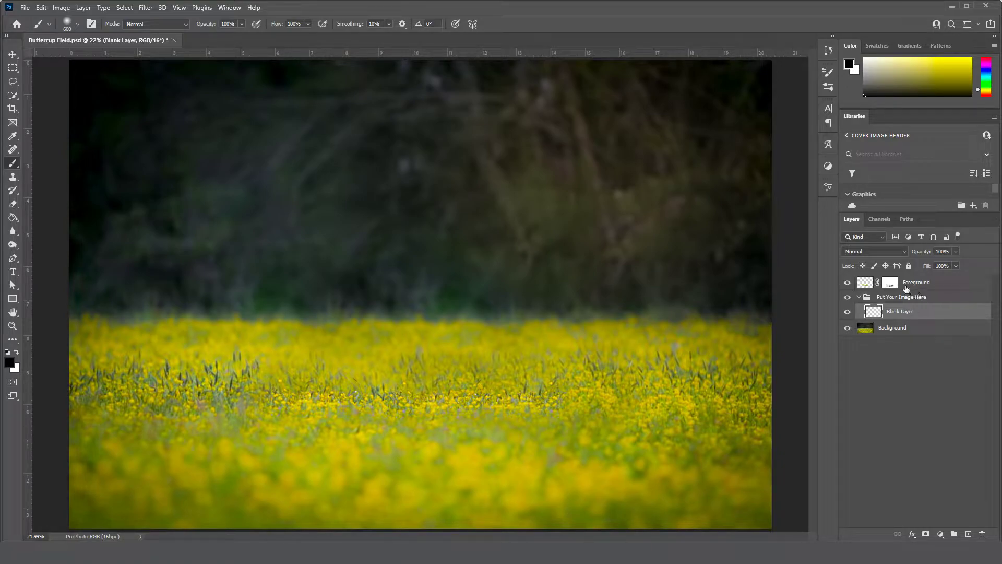
Check the foreground flowers by hiding and reshowing the Background, then make Blank Layer active.
left_click(920, 284)
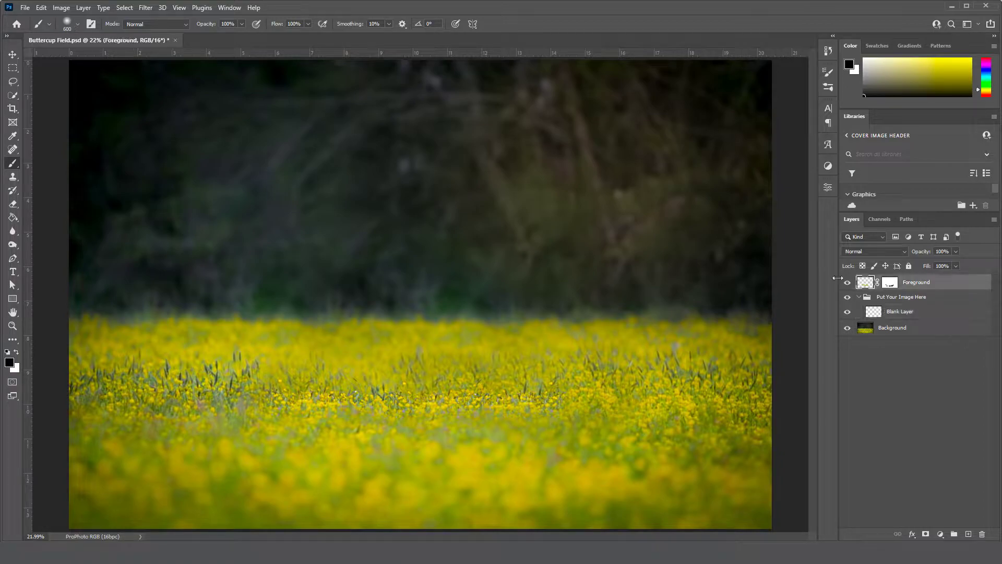
left_click(847, 329)
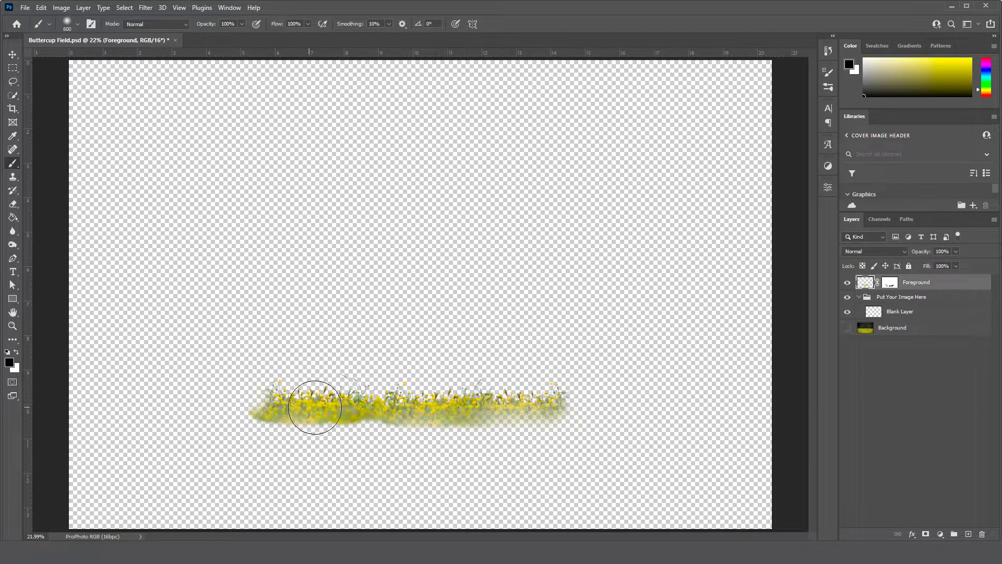
left_click(846, 329)
left_click(919, 331)
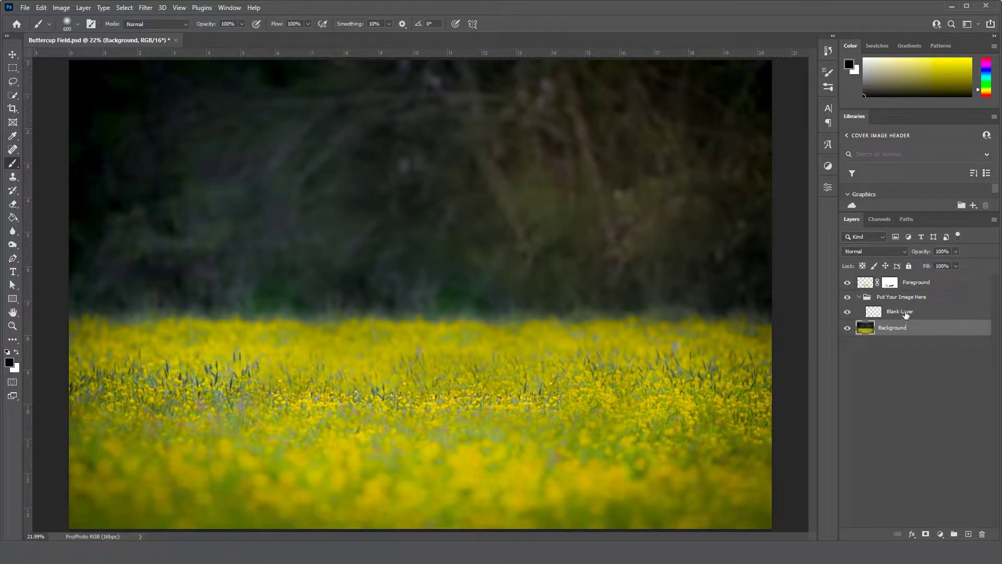
left_click(906, 315)
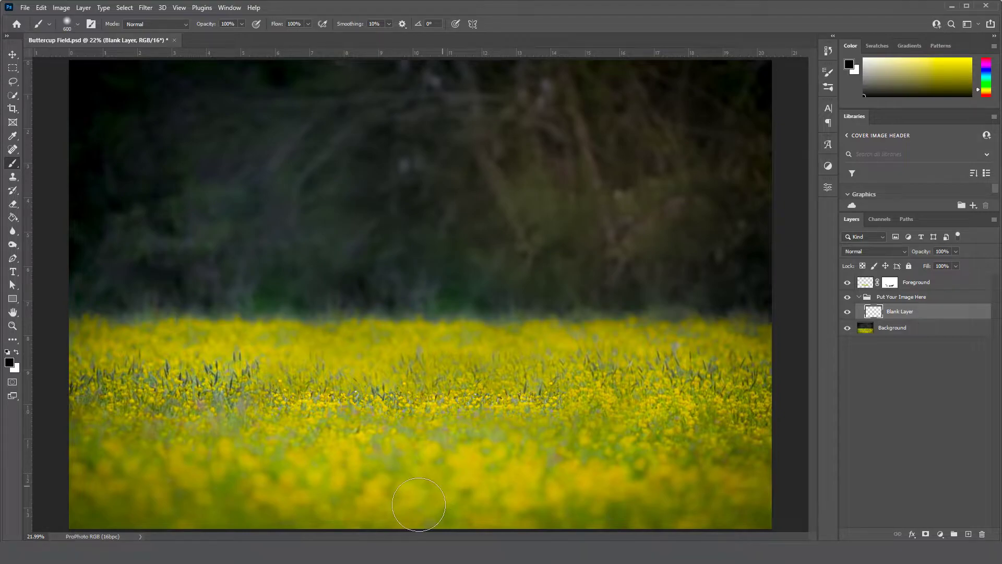
Drag Buttercups.jpg from File Explorer into the composition.
mouse_move(353, 538)
left_click(335, 521)
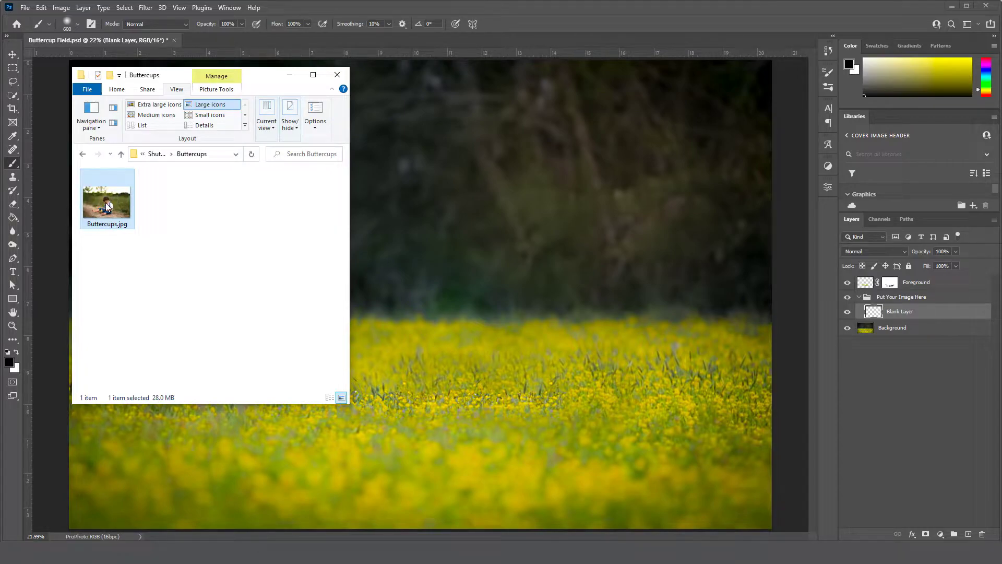
left_click_drag(107, 206, 479, 225)
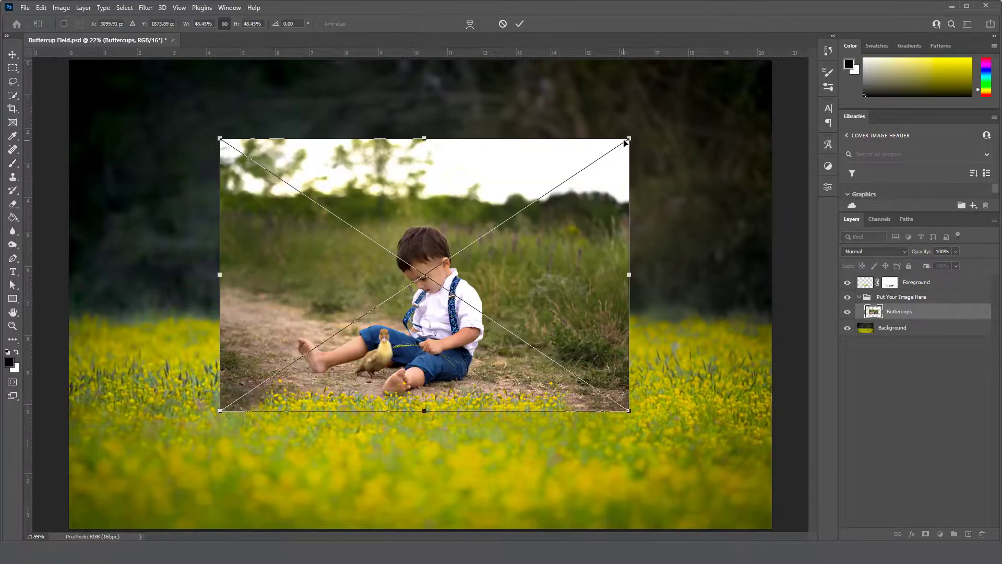
Scale the boy photo to 42.28%, centre it over the field and commit.
left_click_drag(632, 135, 484, 236)
left_click_drag(445, 322, 522, 333)
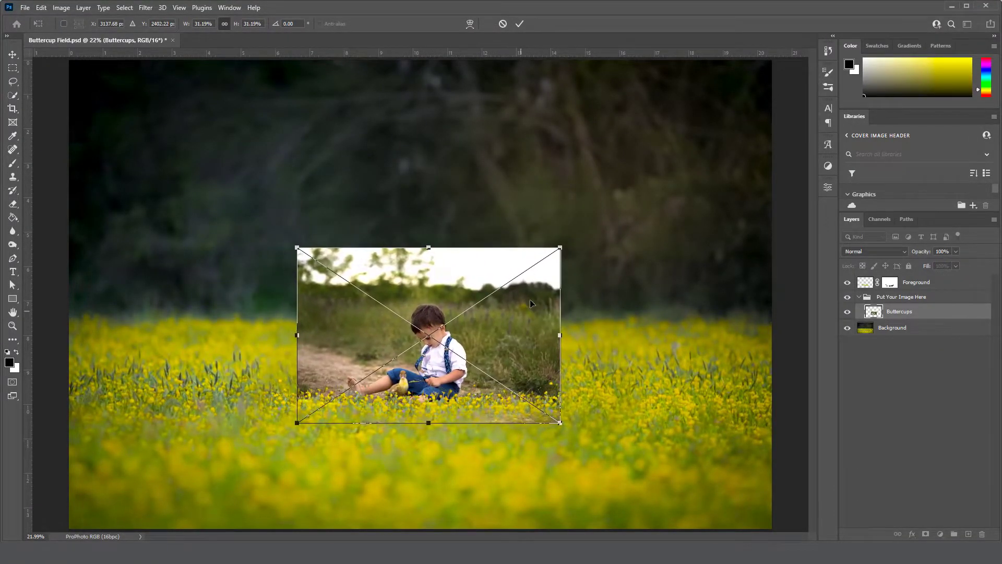
left_click_drag(567, 240, 645, 192)
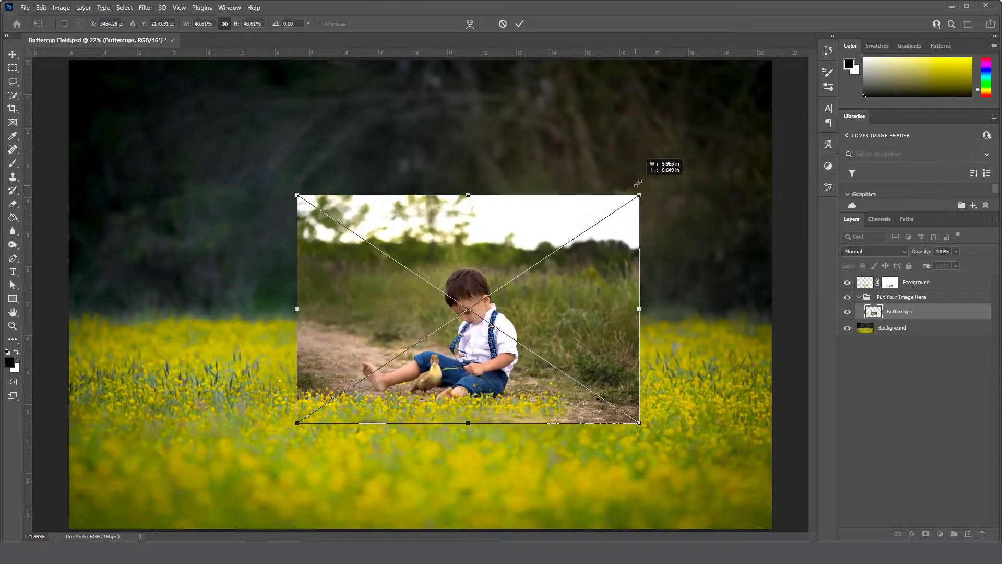
left_click_drag(577, 299, 540, 310)
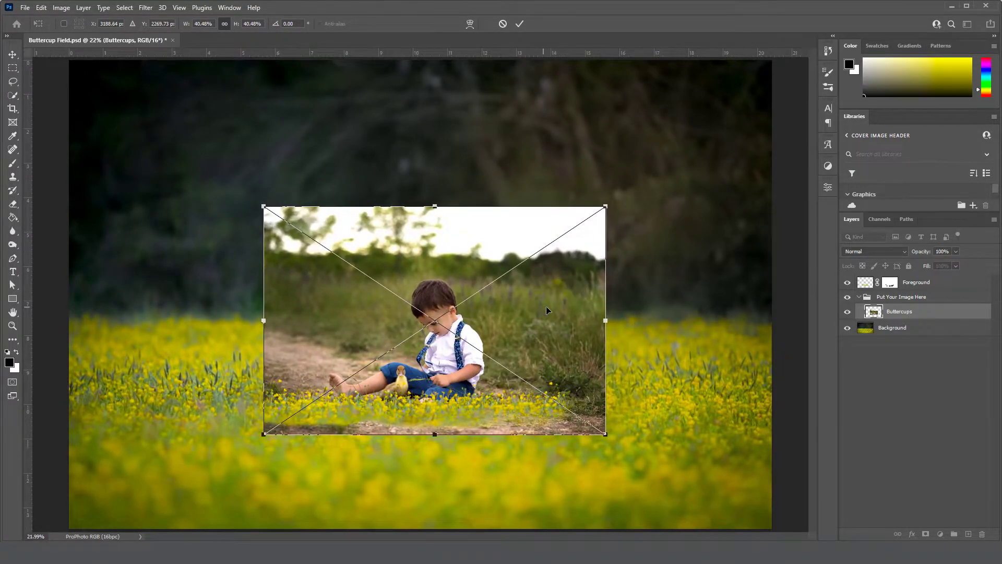
left_click_drag(606, 209, 622, 197)
left_click_drag(576, 247, 570, 255)
left_click(520, 23)
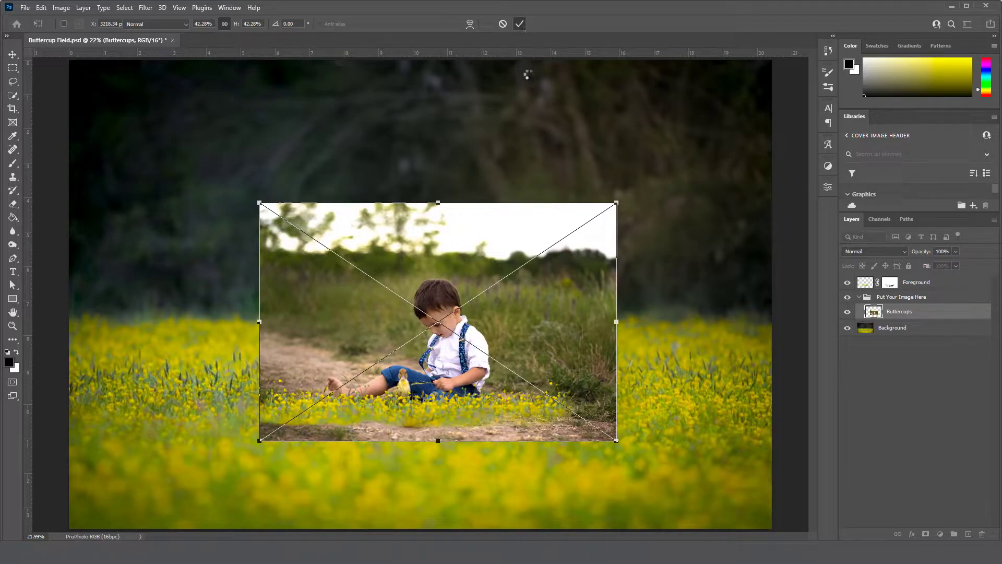
key("b")
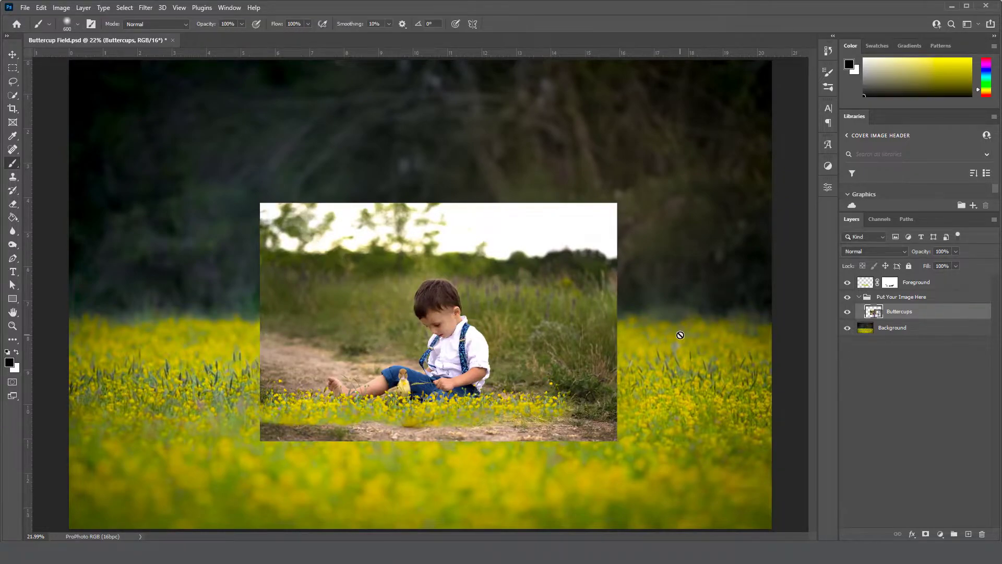
Rasterize the Buttercups photo layer and show its Properties panel.
right_click(908, 314)
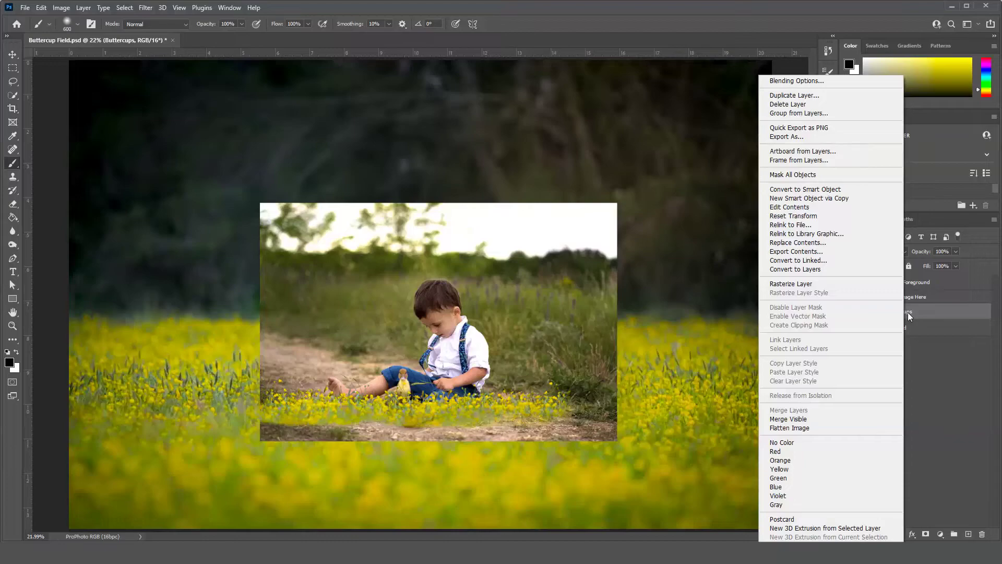
left_click(794, 284)
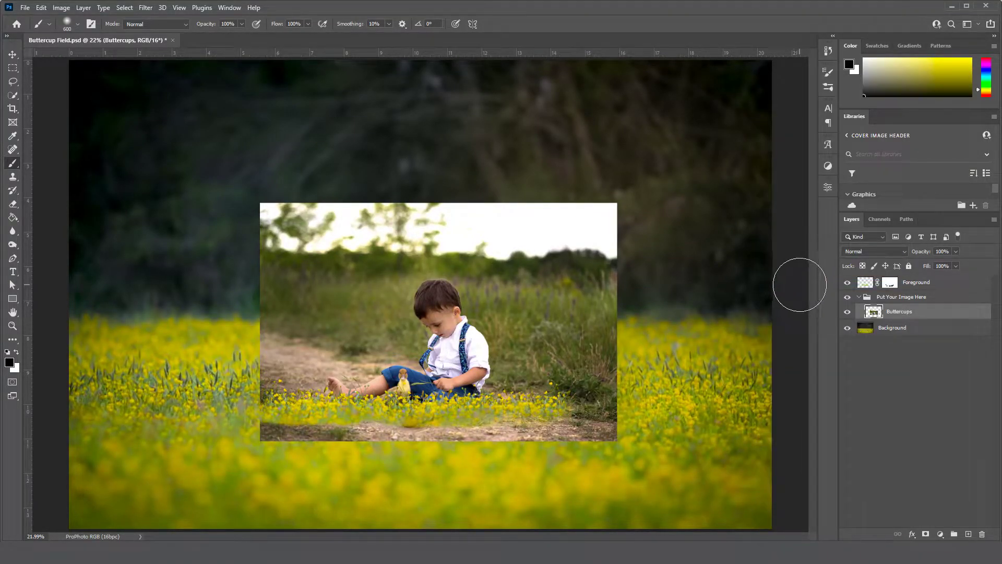
left_click(828, 188)
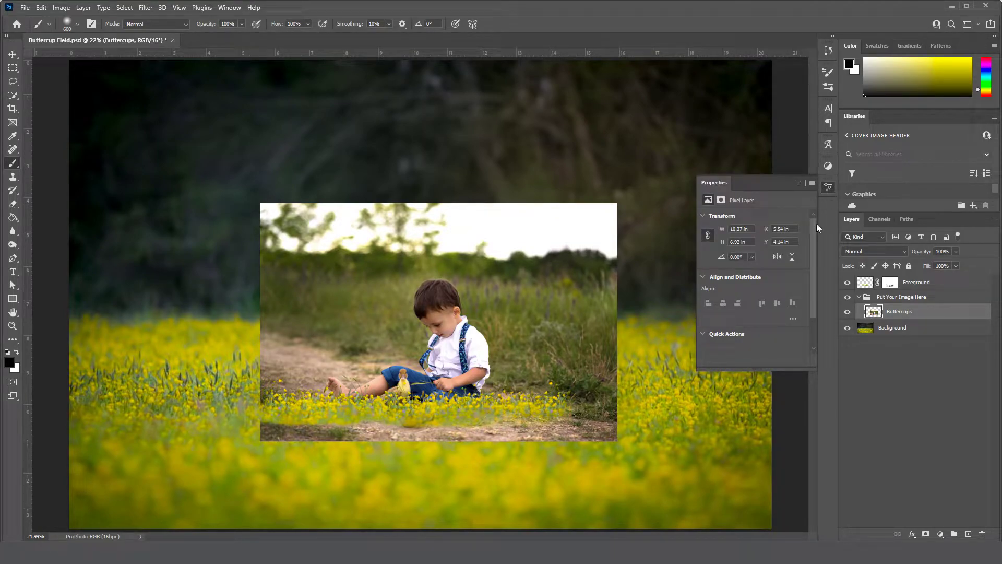
Run Quick Actions > Select Subject to select the boy and duckling, then close Properties.
left_click(228, 8)
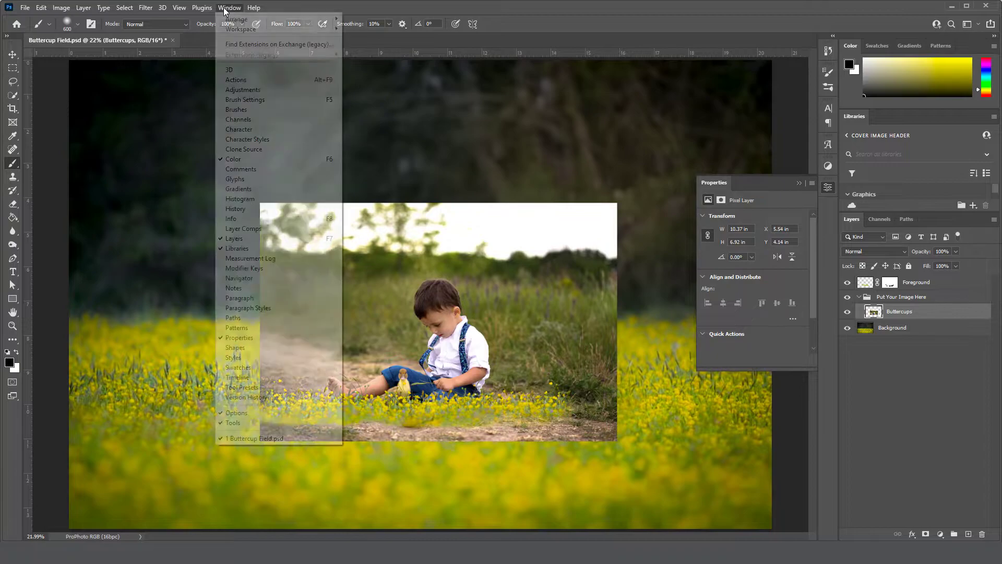
left_click(242, 342)
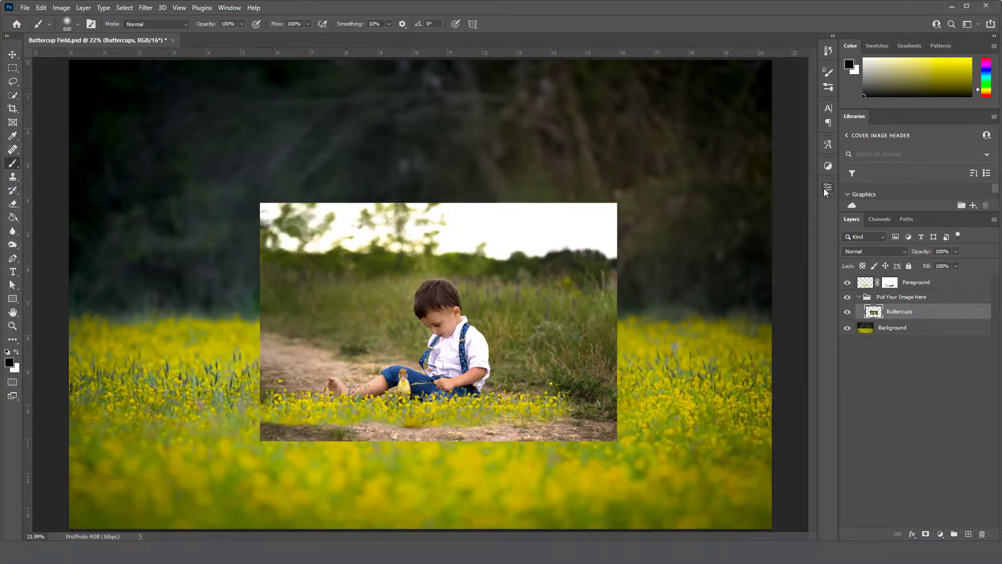
left_click(823, 188)
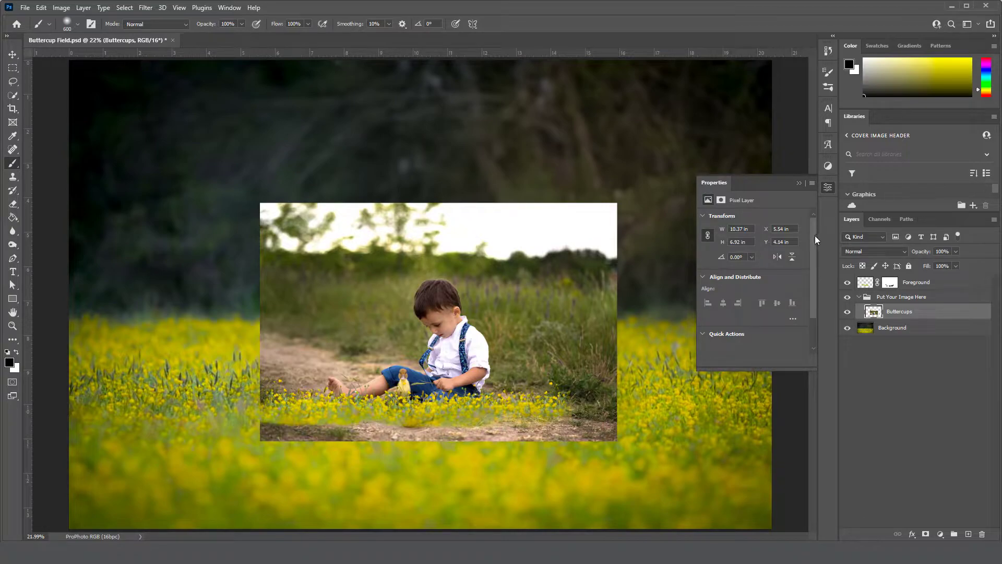
scroll(808, 294, "down", 2)
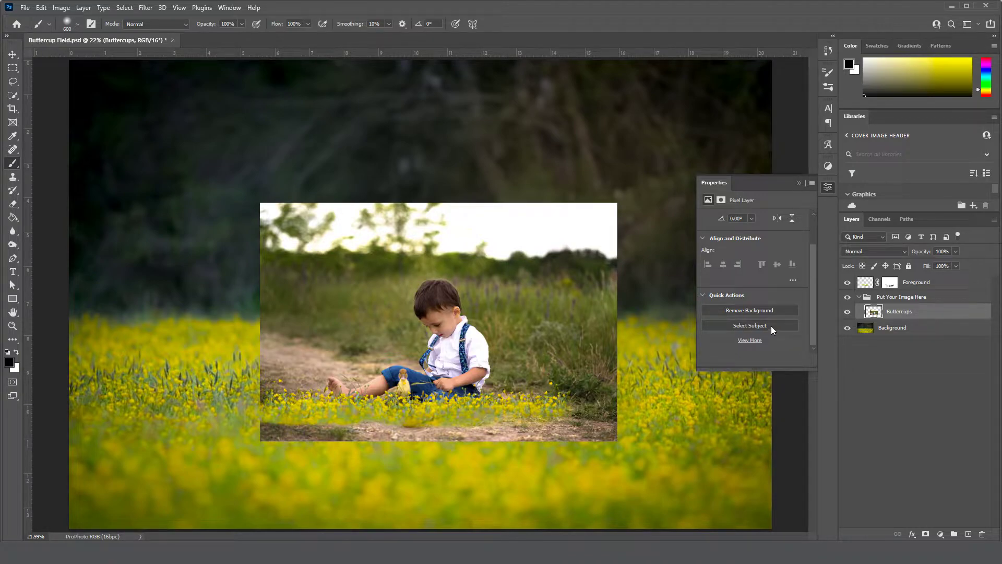
left_click(748, 326)
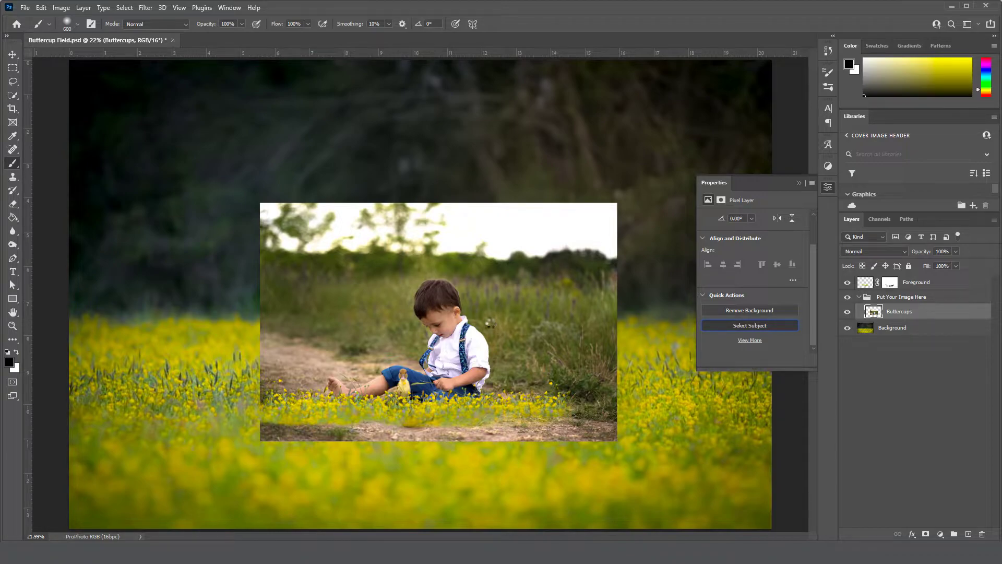
left_click(799, 183)
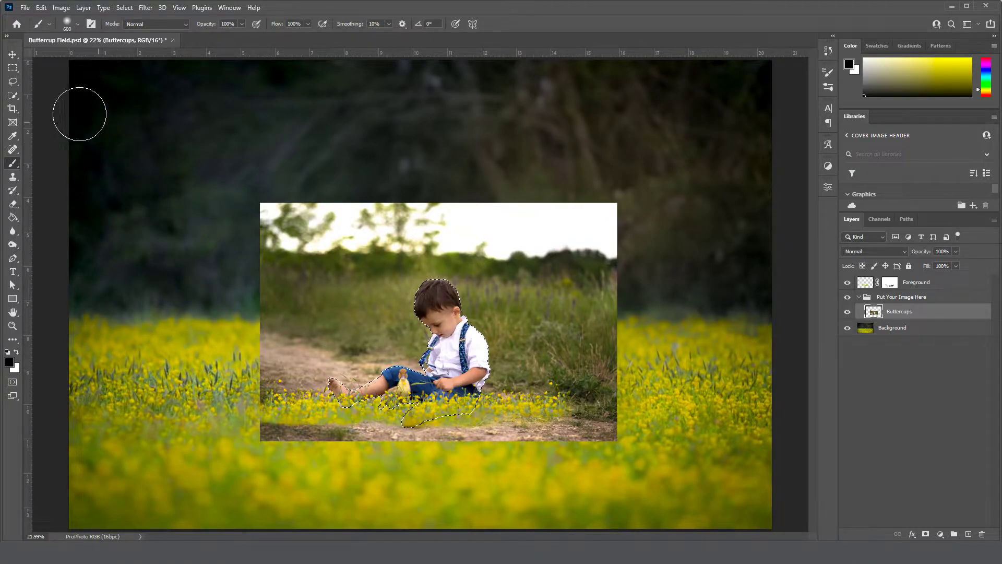
With the Rectangular Marquee tool, open Select and Mask and zoom in on the boy's face.
left_click(14, 68)
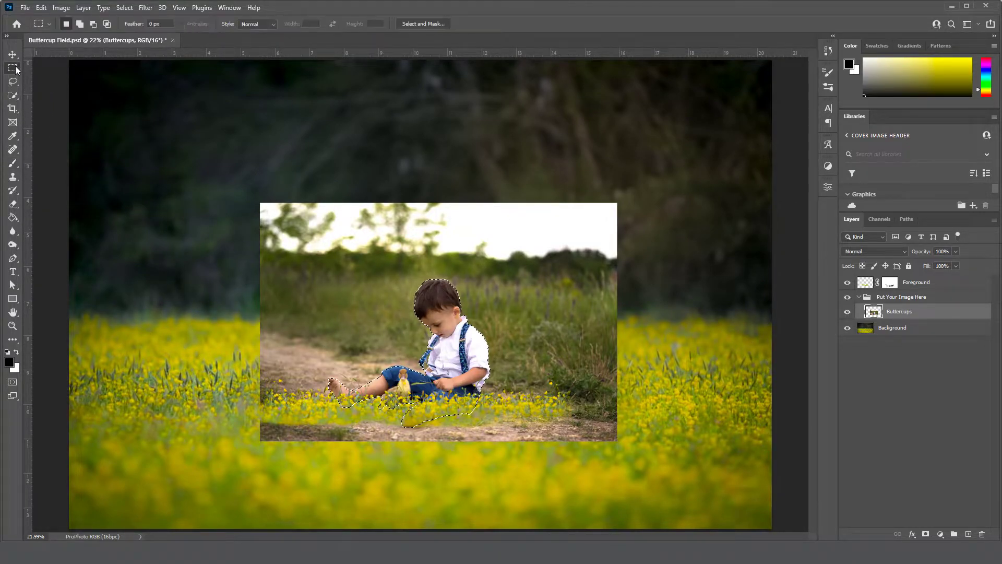
left_click(417, 24)
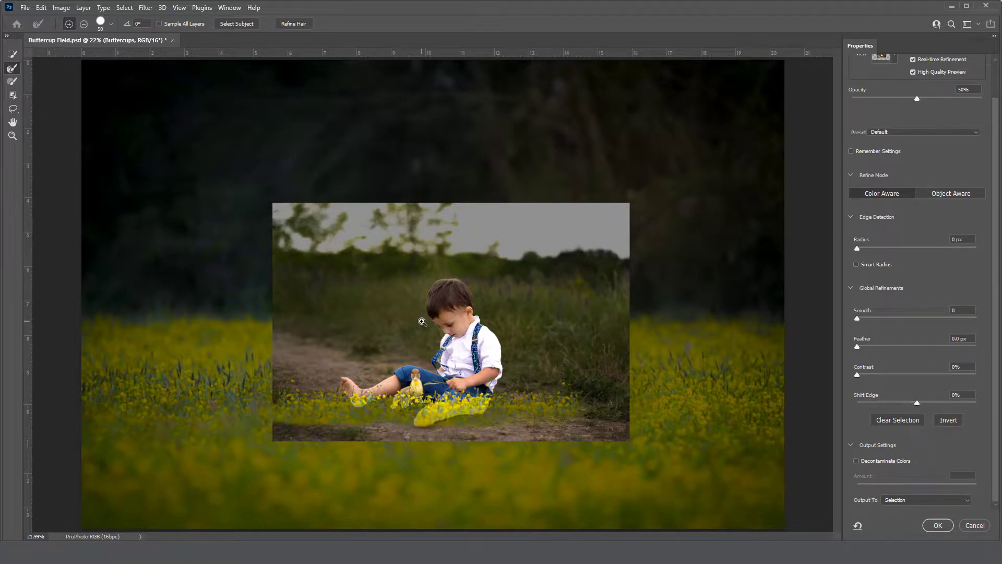
mouse_move(423, 322)
left_mouse_down()
mouse_move(606, 314)
mouse_move(381, 278)
mouse_move(428, 333)
mouse_move(463, 315)
mouse_move(308, 323)
mouse_move(559, 321)
mouse_move(493, 303)
mouse_move(386, 335)
mouse_move(557, 303)
left_mouse_up()
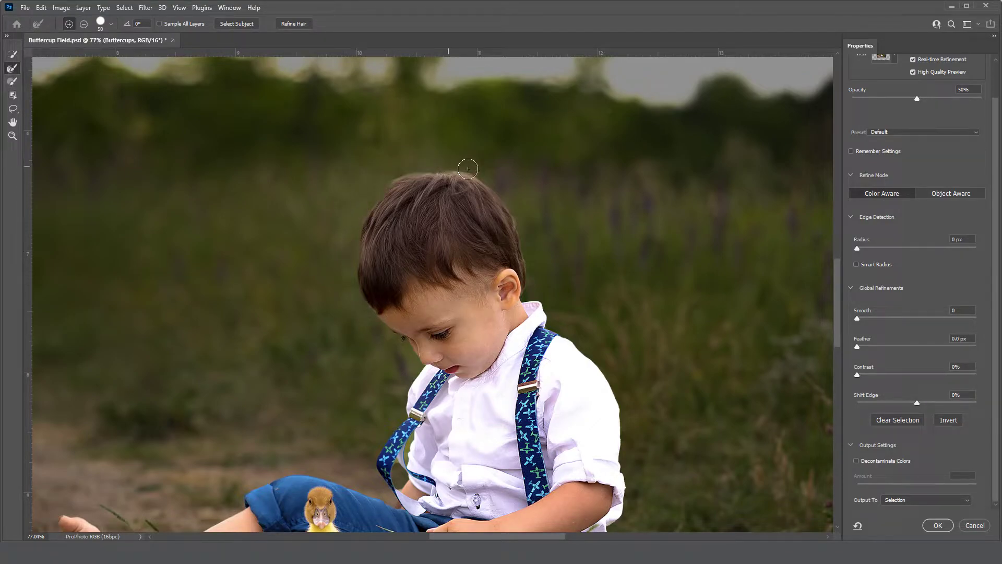
Set the Refine Edge Brush to 70 and refine the duckling, buttercups, foot and hair edges.
key("bracketright")
key("bracketright")
key("bracketright")
key("bracketright")
key("bracketright")
key("bracketleft")
key("bracketleft")
key("bracketleft")
key("bracketleft")
key("bracketleft")
key("bracketleft")
left_click_drag(508, 405, 618, 280)
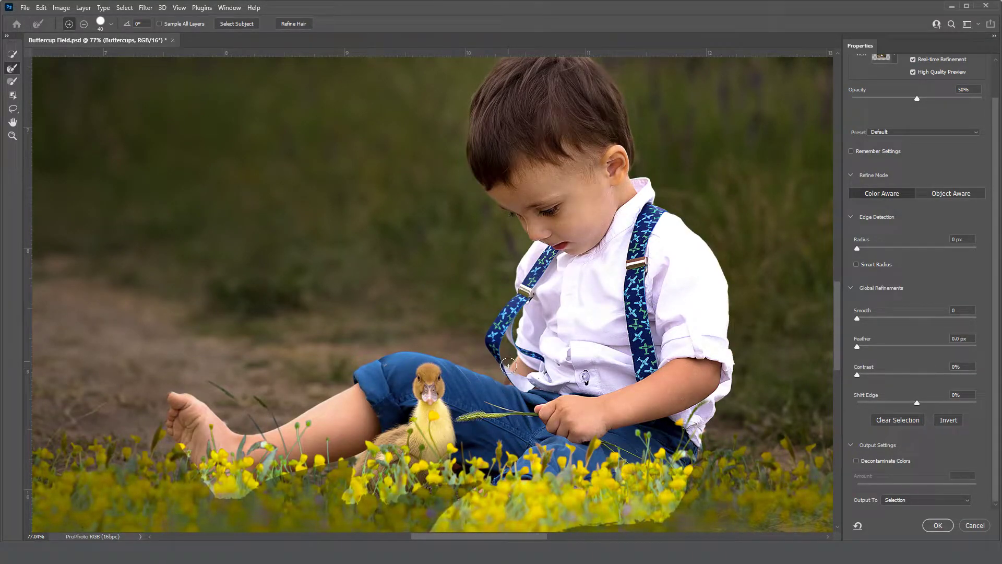
left_click_drag(599, 391, 554, 329)
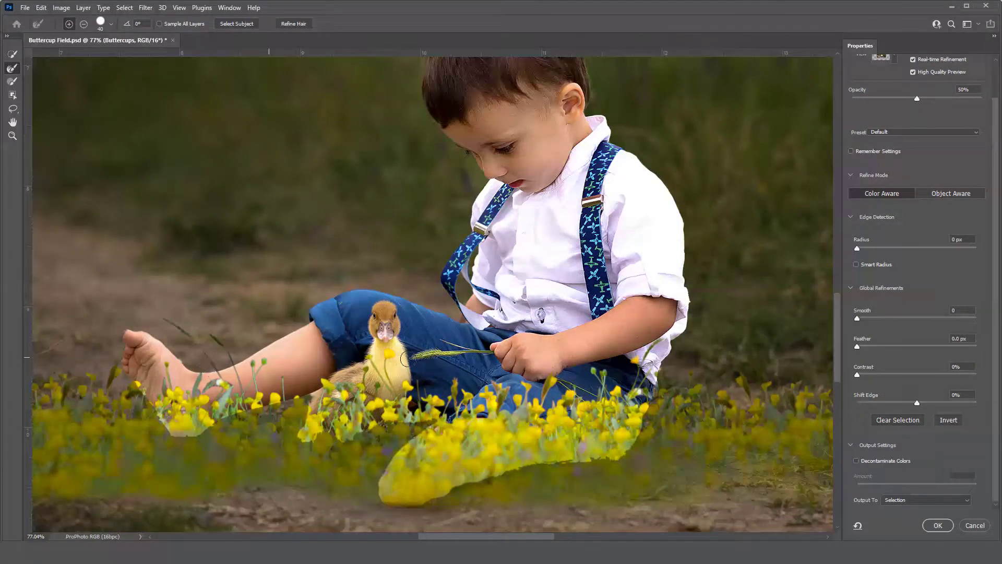
left_click_drag(654, 294, 659, 367)
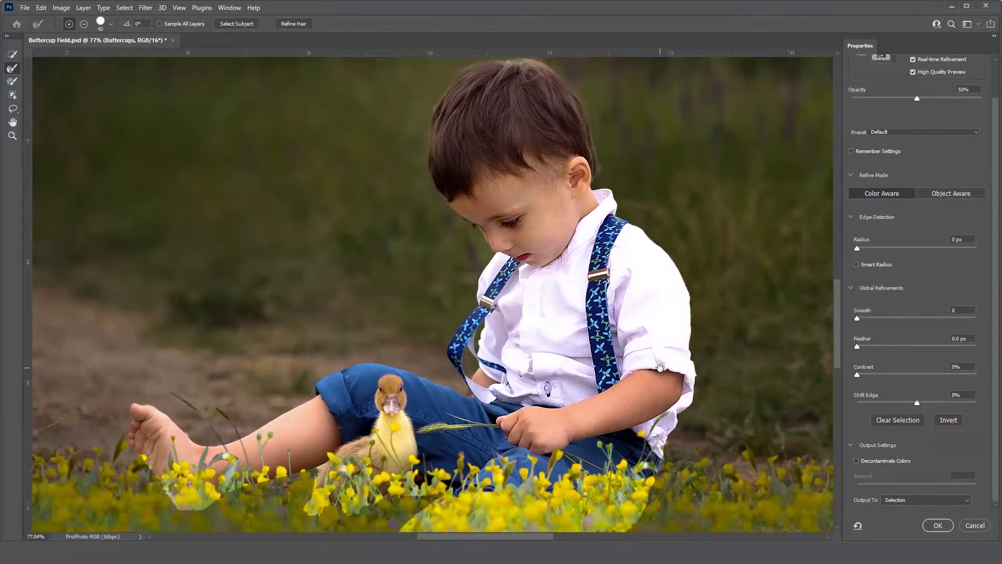
Output the refined selection as a layer mask on the Buttercups layer.
left_click(916, 500)
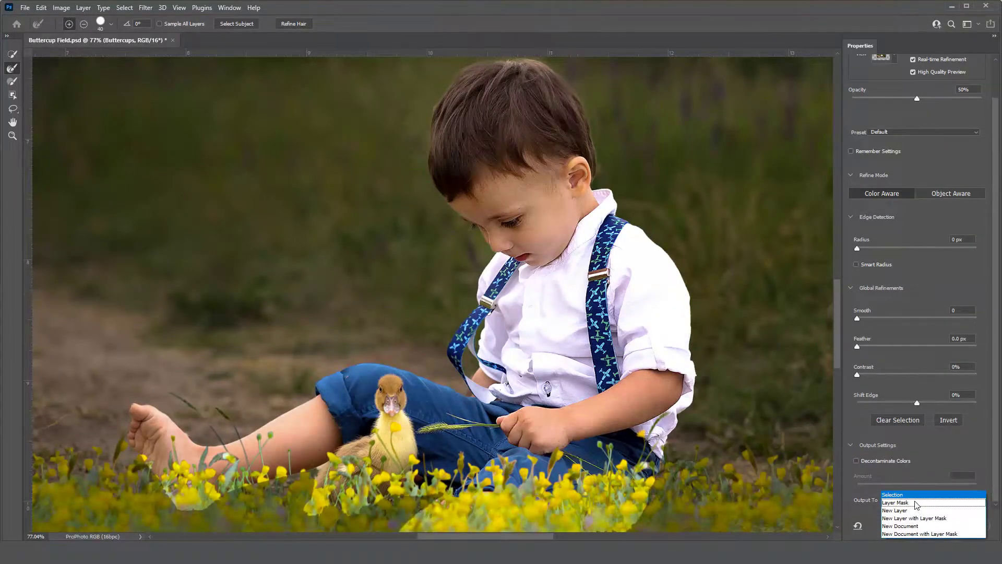
left_click(911, 505)
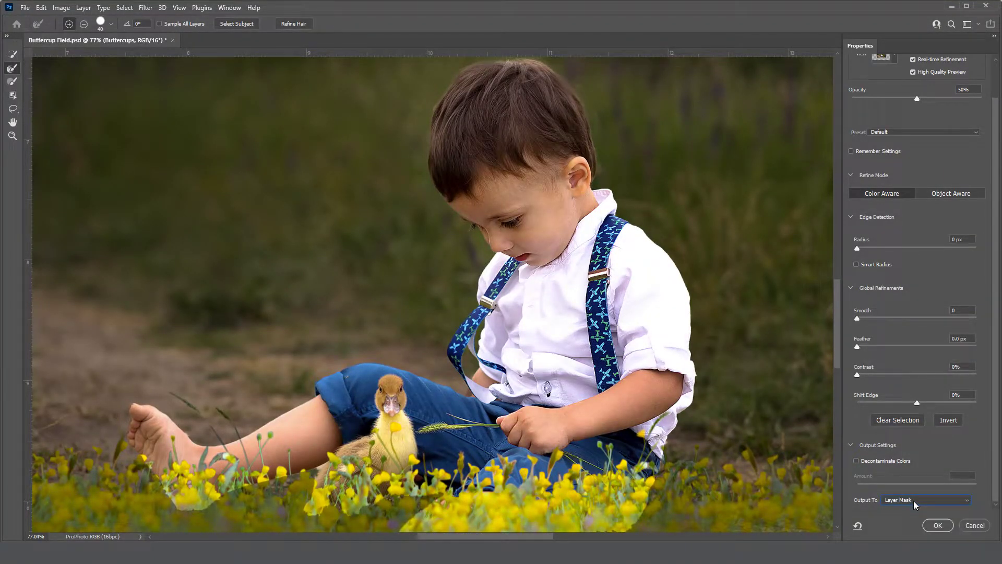
left_click(938, 525)
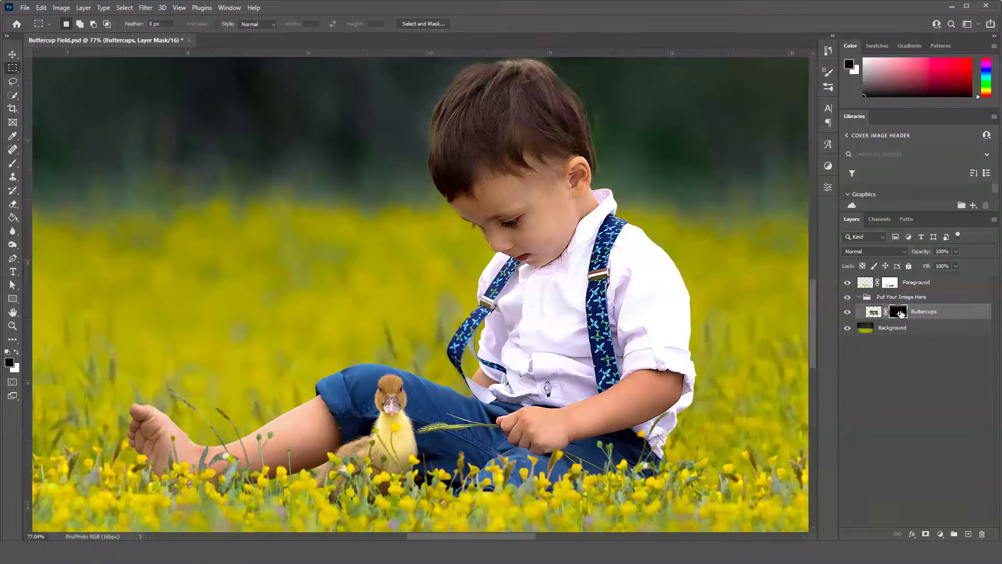
Set up a Soft Round brush at 0% hardness, sized down to 35, for the hair edge.
key("b")
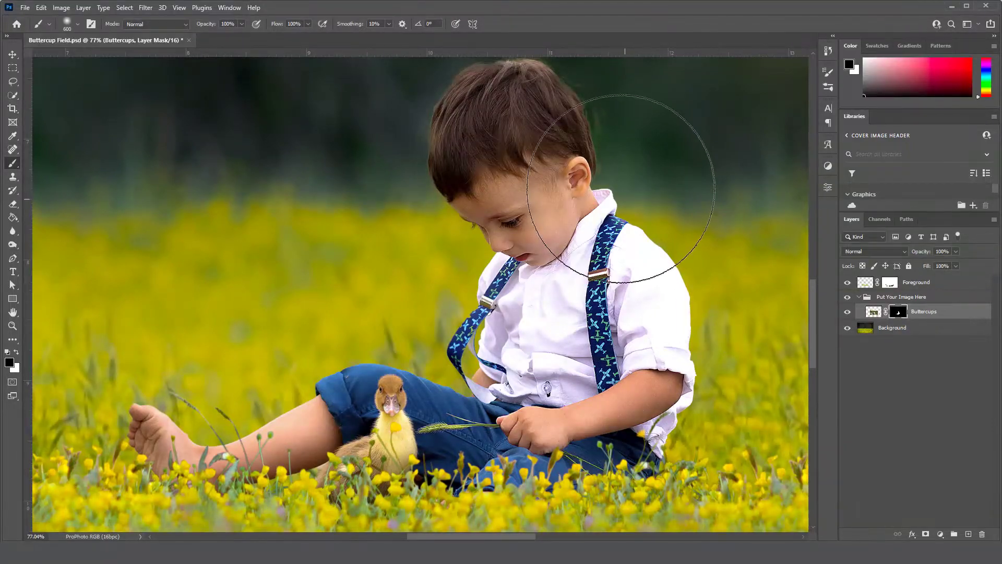
scroll(621, 188, "up", 5)
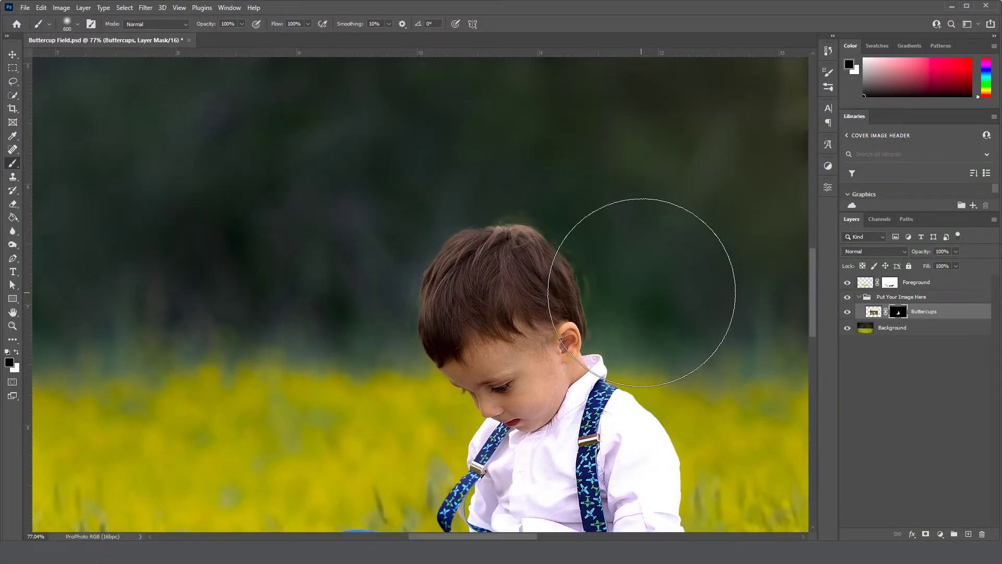
key("bracketleft")
key("bracketleft")
key("bracketleft")
key("bracketleft")
key("bracketleft")
key("bracketleft")
key("bracketleft")
key("bracketleft")
key("bracketleft")
key("bracketleft")
key("bracketleft")
key("bracketleft")
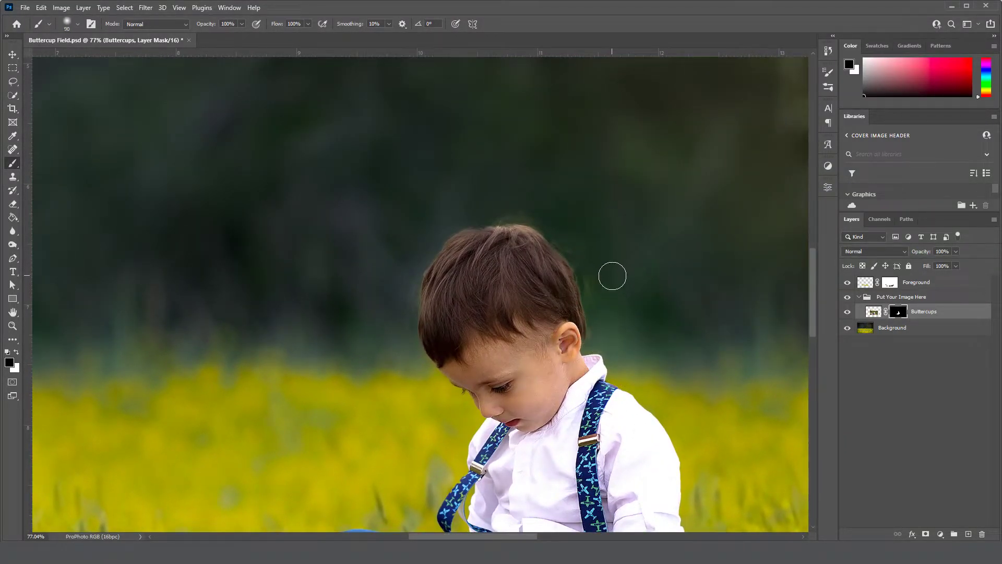
key("bracketleft")
key("bracketleft")
key("bracketleft")
right_click(597, 258)
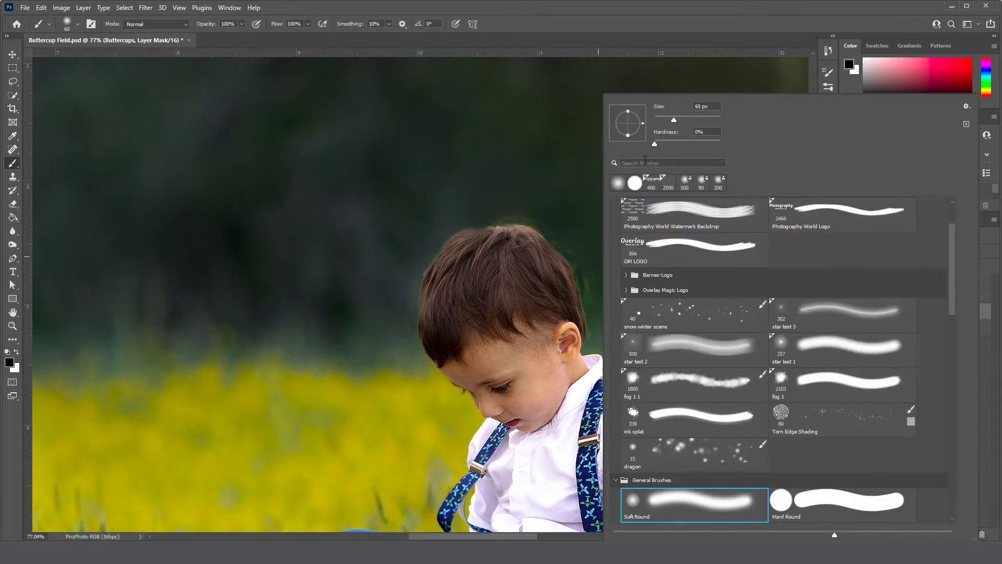
left_click(700, 132)
left_click(744, 5)
key("bracketleft")
key("bracketleft")
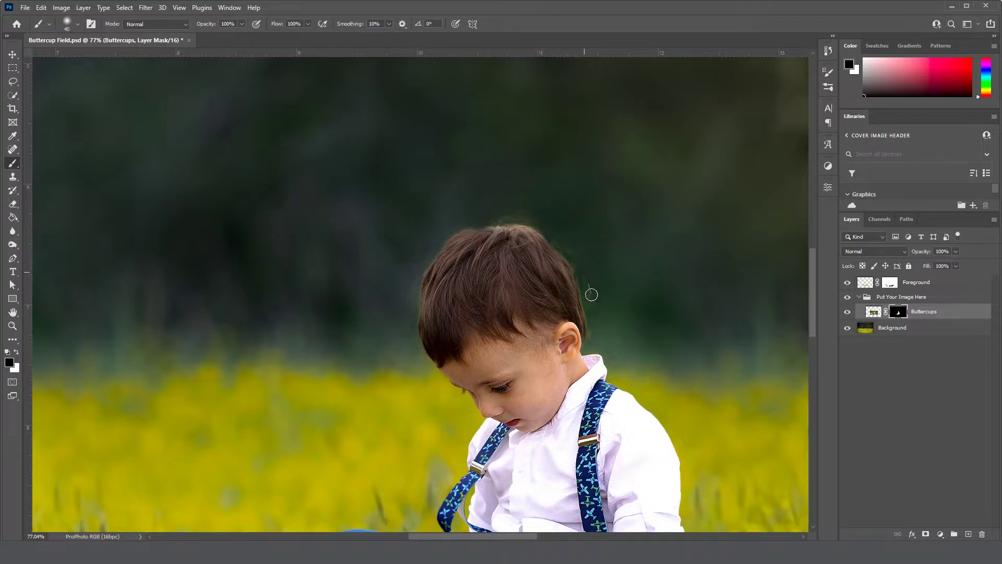
key("bracketleft")
key("bracketleft")
Zoom to the boy's legs and duckling, set a 9 px brush and switch to white.
left_click_drag(671, 403, 642, 226)
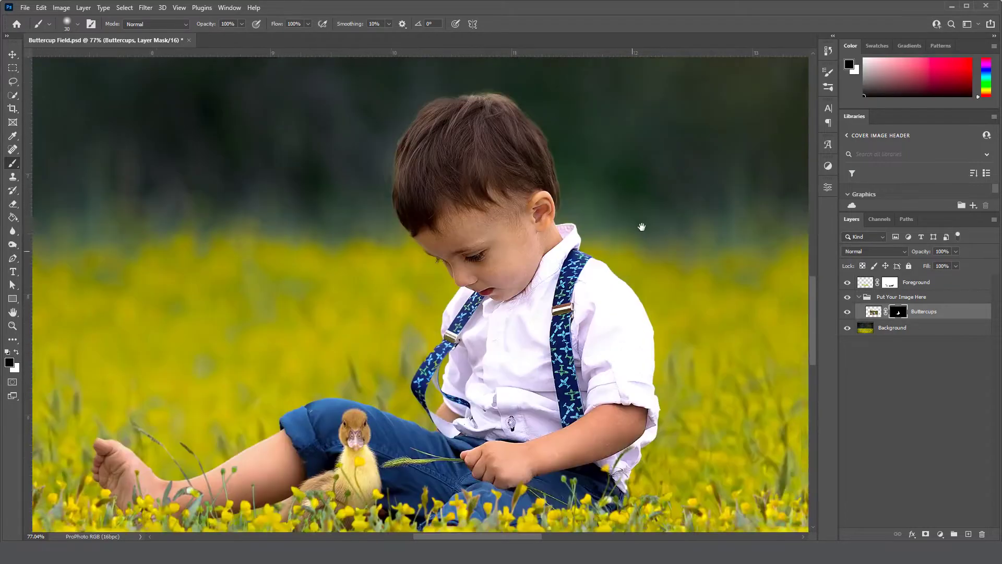
left_click_drag(252, 475, 480, 392)
scroll(412, 397, "up", 3)
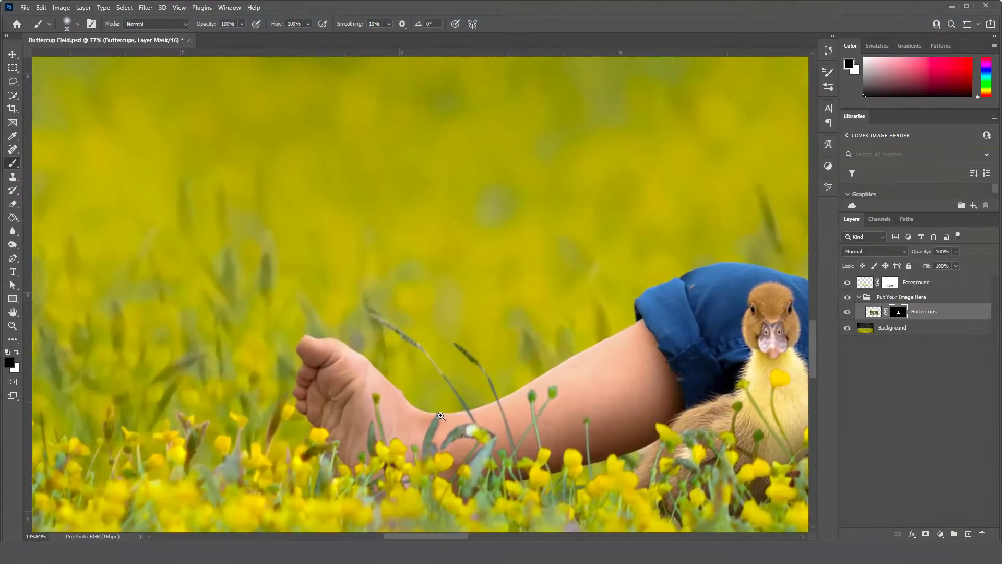
key("bracketleft")
key("bracketleft")
key("bracketleft")
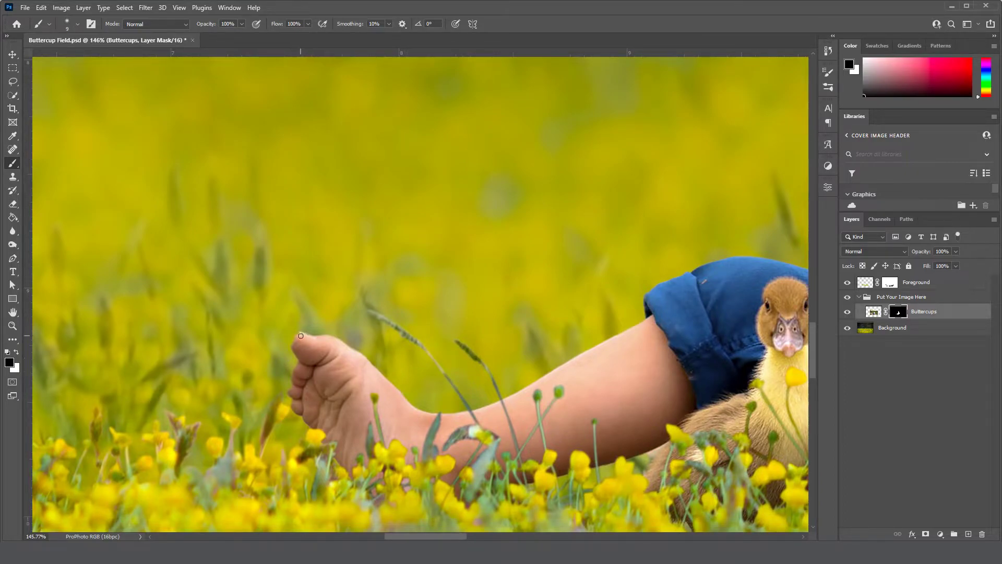
key("x")
Paint black with a 300 px brush across the lower flowers to hide the photo patch.
scroll(380, 389, "down", 5)
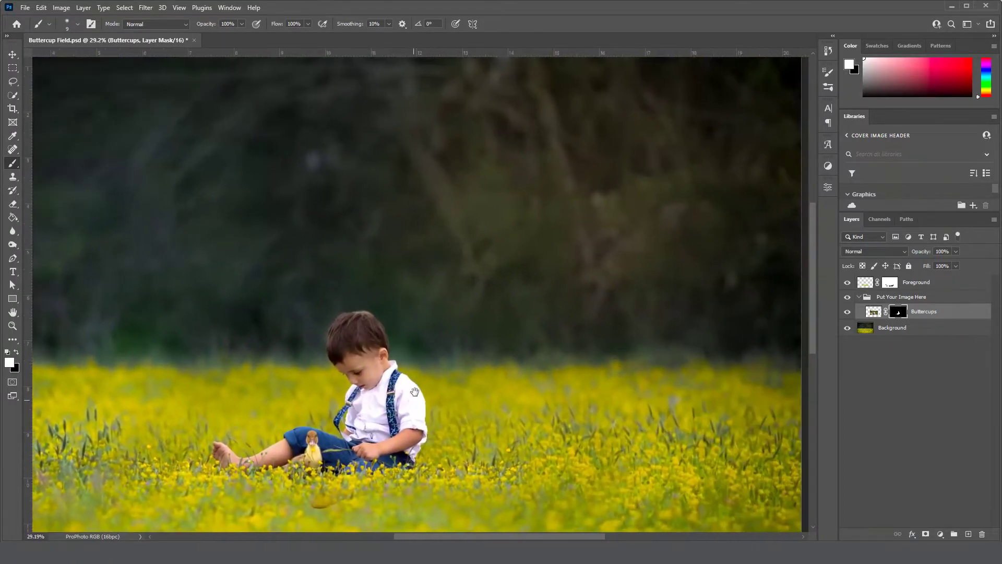
left_click_drag(415, 392, 479, 326)
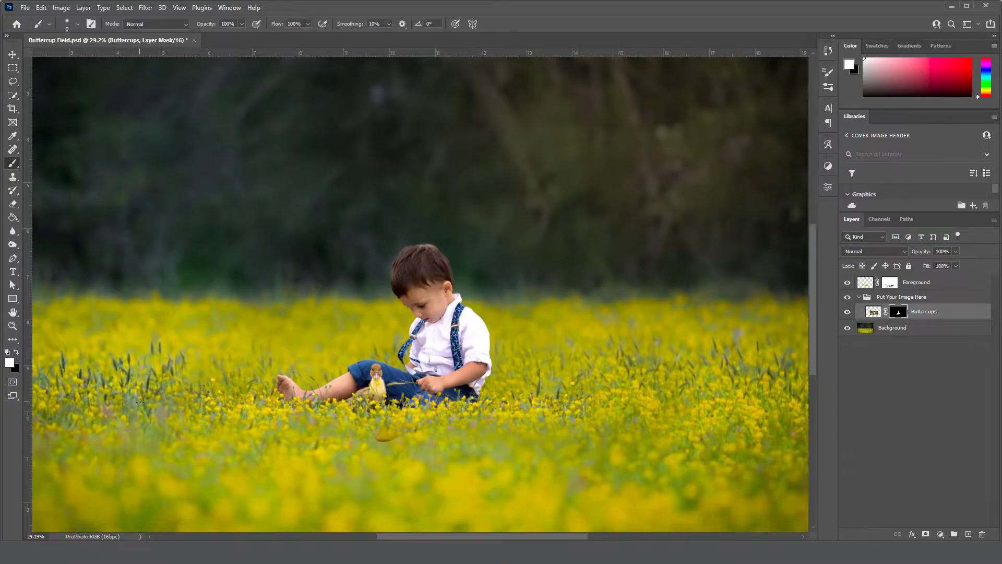
left_click(16, 353)
key("bracketright")
key("bracketright")
key("bracketright")
key("bracketright")
key("bracketright")
key("bracketright")
key("bracketright")
key("bracketright")
key("bracketright")
key("bracketright")
key("bracketright")
key("bracketright")
key("bracketright")
key("bracketright")
mouse_move(368, 445)
left_mouse_down()
mouse_move(421, 440)
mouse_move(258, 444)
mouse_move(449, 447)
left_mouse_up()
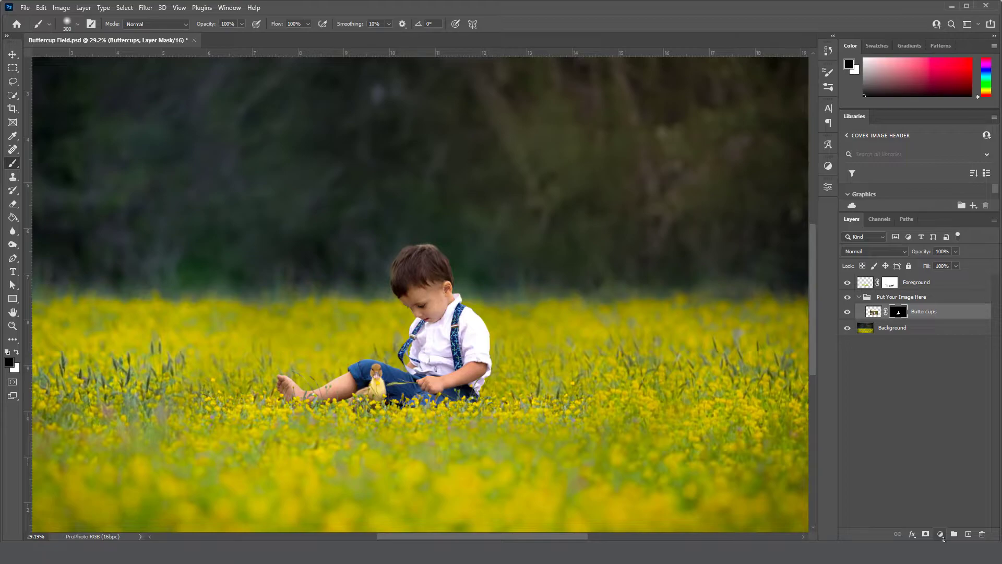
Add a Levels adjustment clipped to Buttercups with midtones 1.45 and output white 246.
left_click(941, 534)
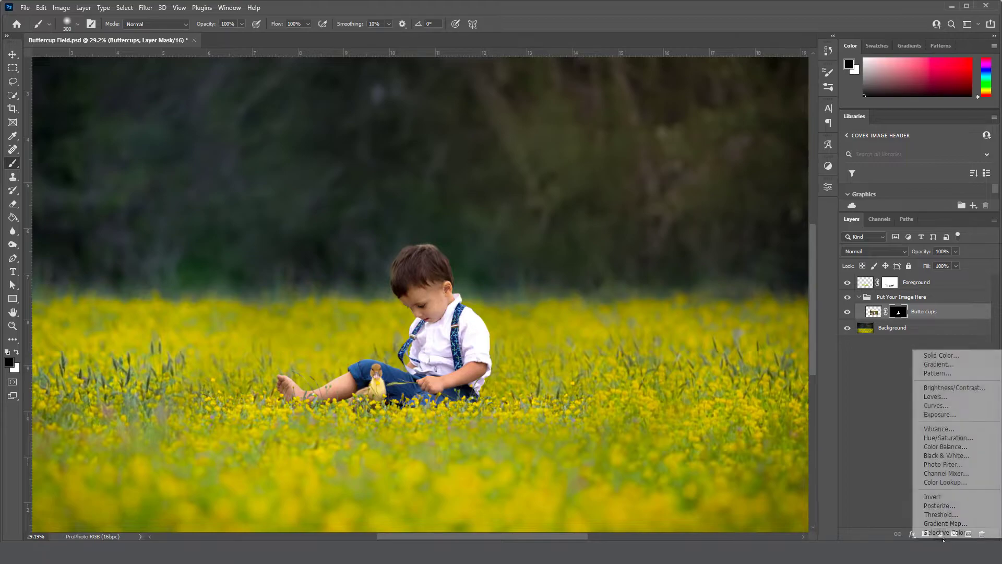
left_click(935, 397)
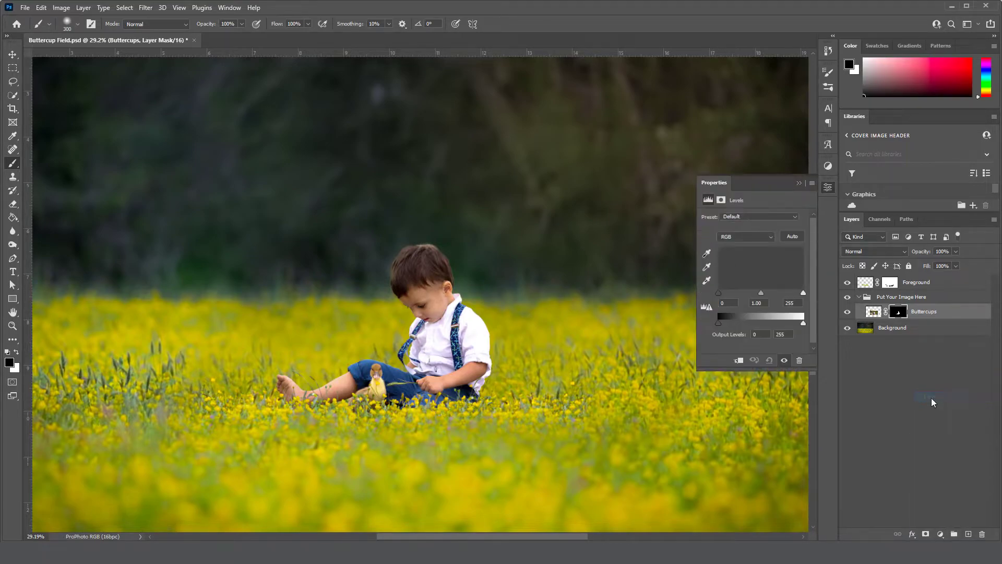
left_click(739, 360)
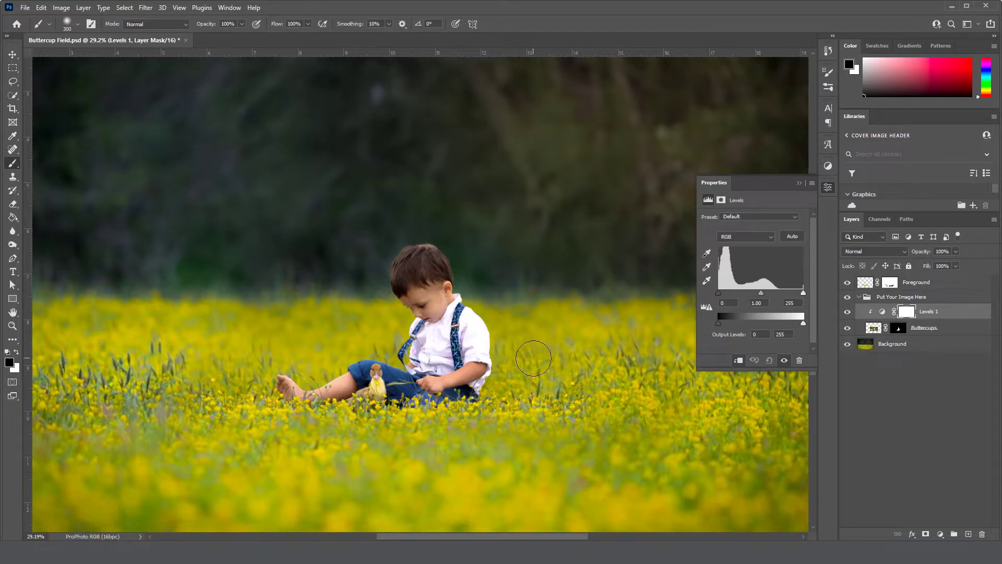
mouse_move(761, 293)
left_mouse_down()
mouse_move(746, 299)
mouse_move(772, 296)
mouse_move(751, 294)
left_mouse_up()
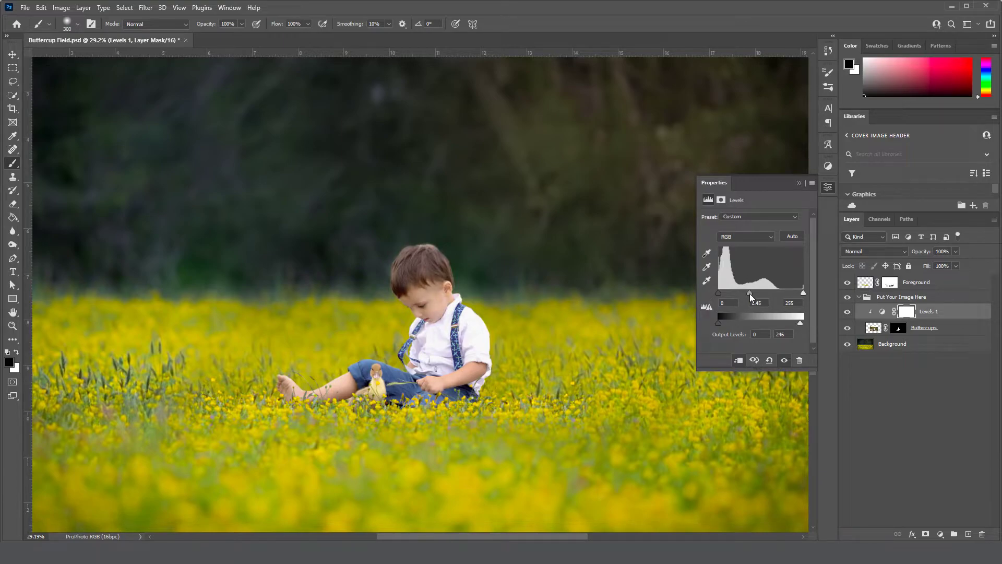
left_click(799, 183)
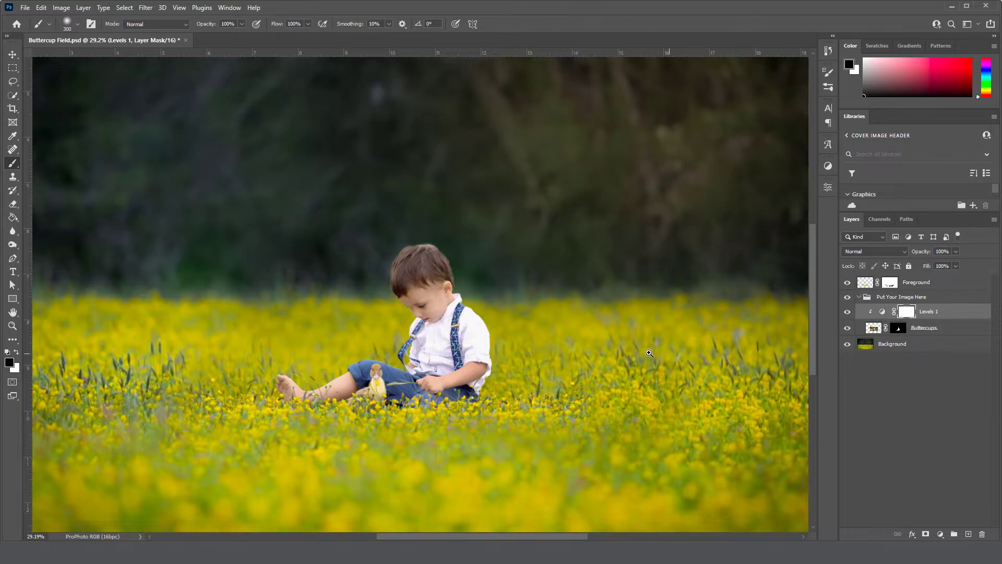
mouse_move(649, 354)
left_mouse_down()
mouse_move(631, 345)
mouse_move(653, 357)
left_mouse_up()
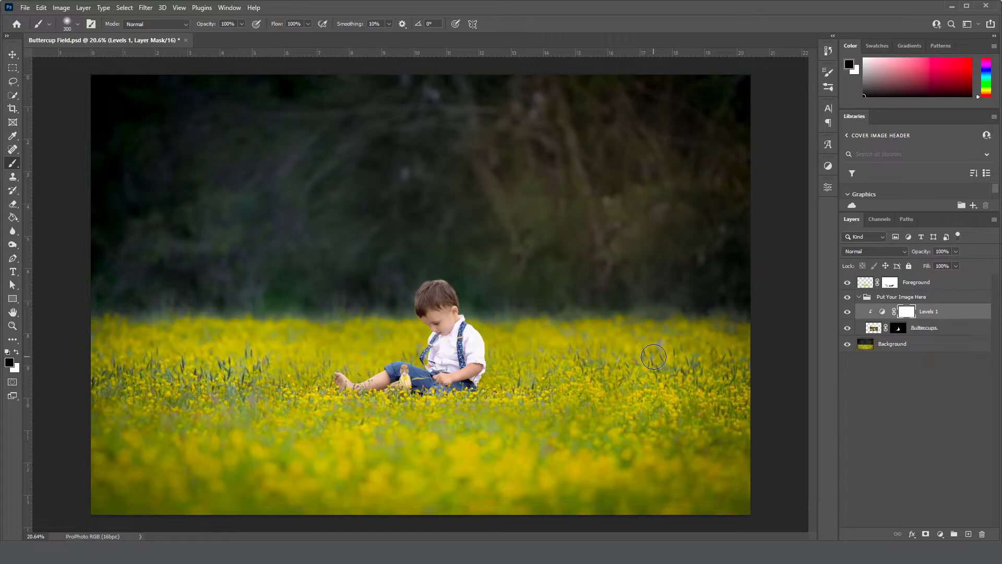
Move the Foreground flower strip down in front of the boy, then shift it left.
left_click(911, 286)
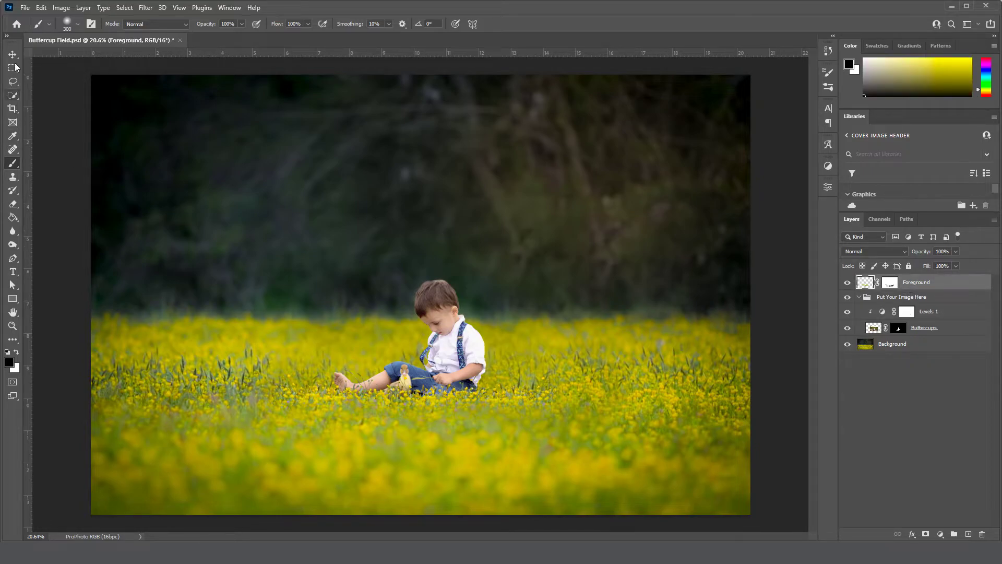
key("v")
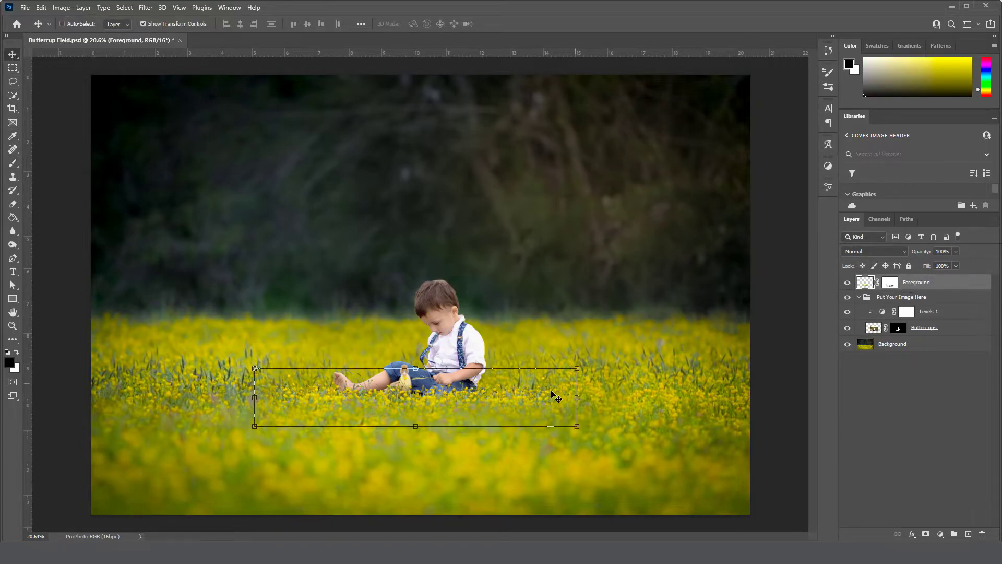
left_click_drag(520, 399, 525, 200)
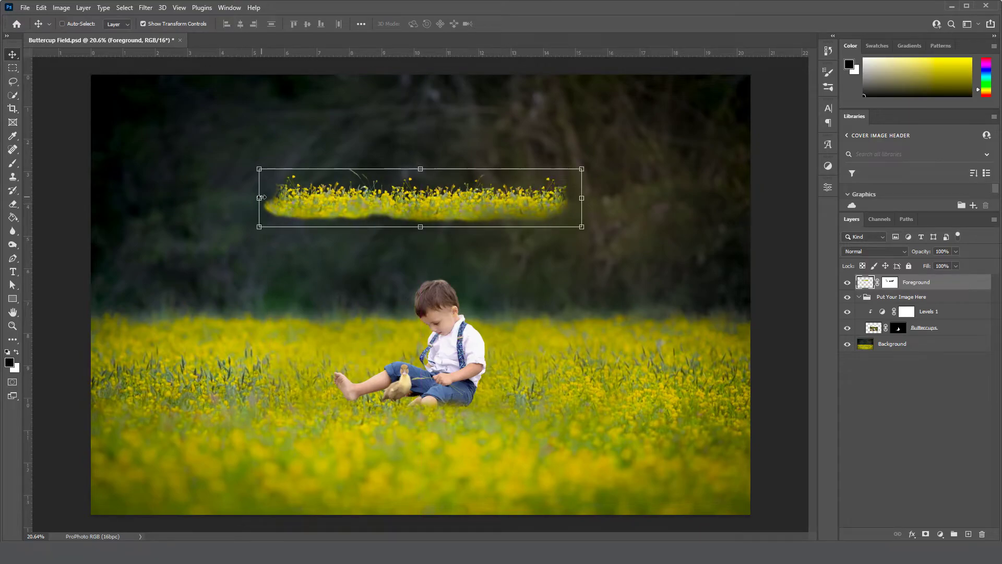
left_click_drag(436, 197, 453, 415)
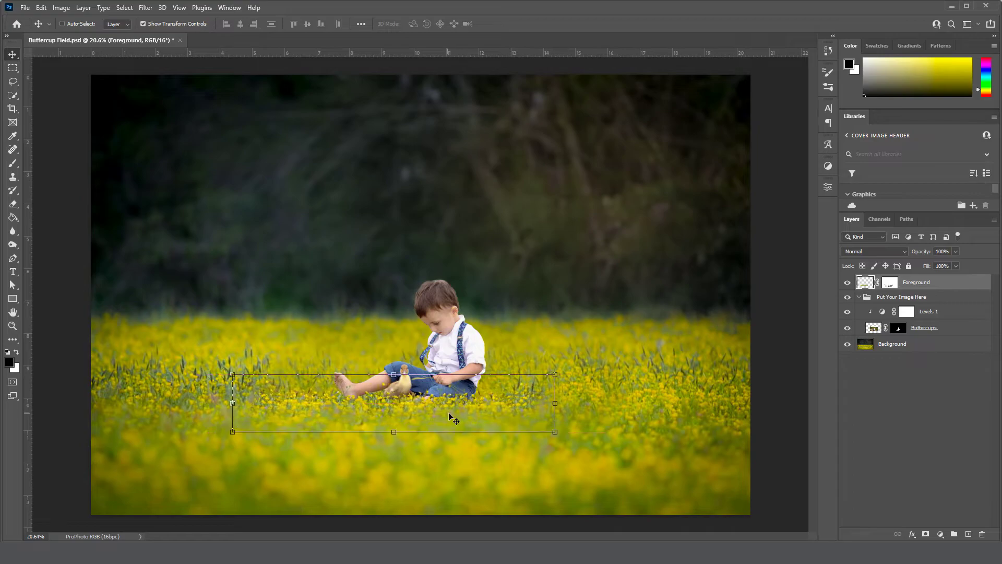
left_click(889, 284)
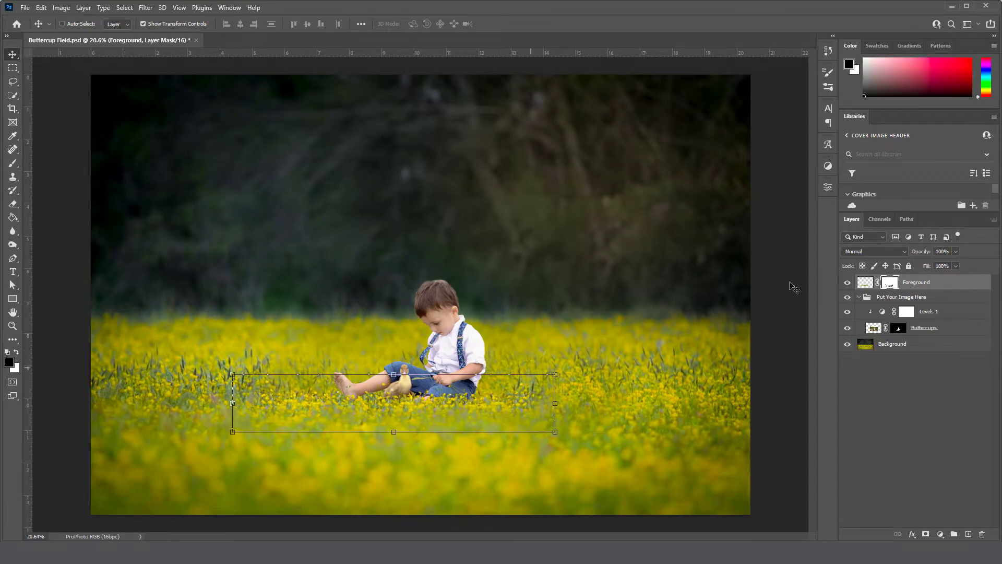
left_click_drag(458, 425, 400, 412)
left_click_drag(399, 413, 400, 413)
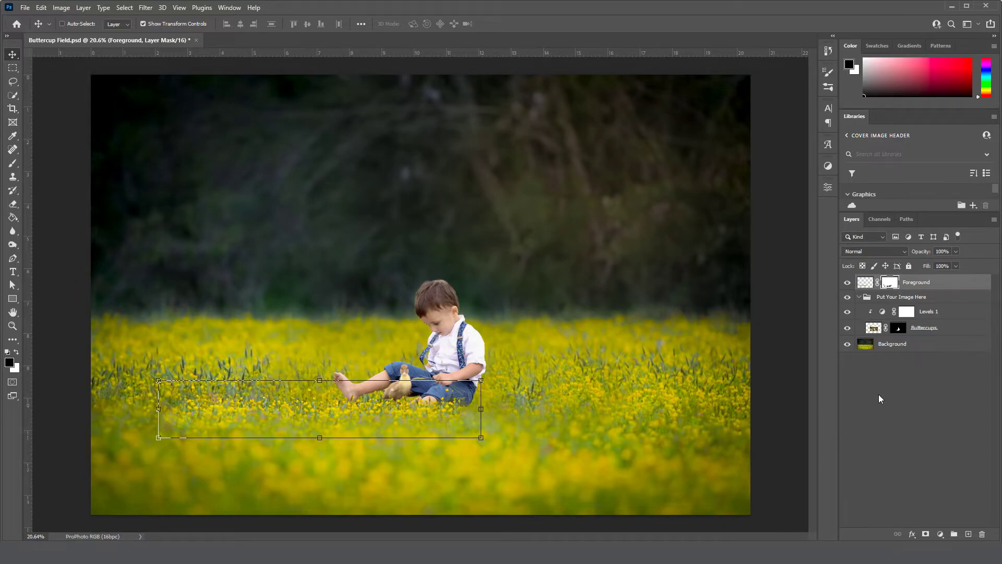
Alt-drag the Foreground flowers right to create Foreground copy and select its mask.
left_click(867, 285)
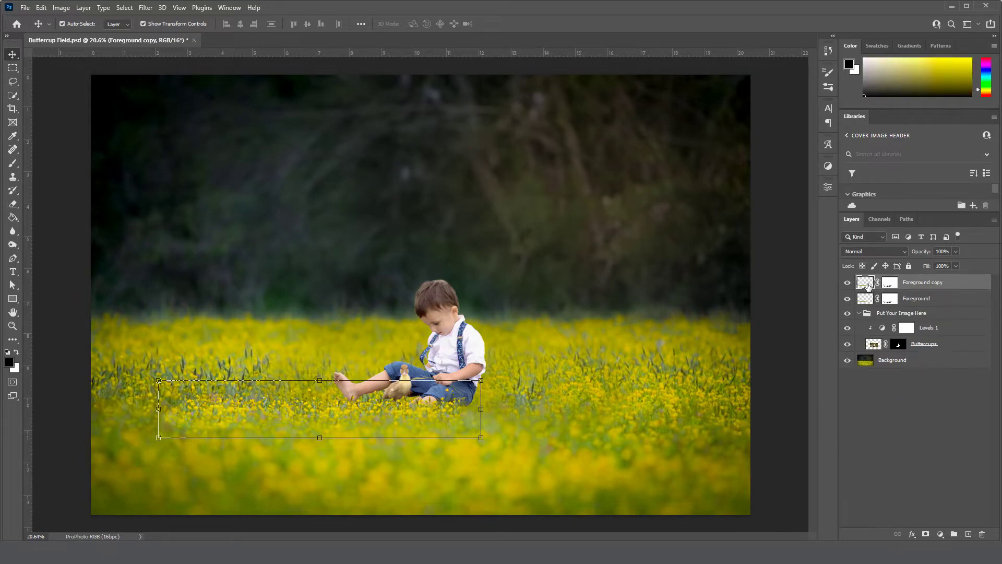
left_click_drag(362, 425, 612, 422)
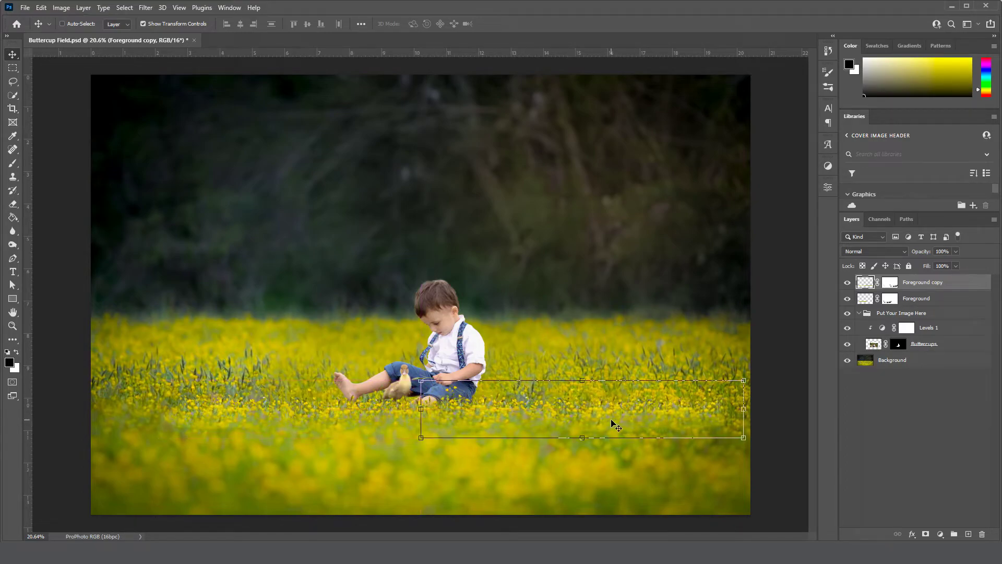
left_click(894, 284)
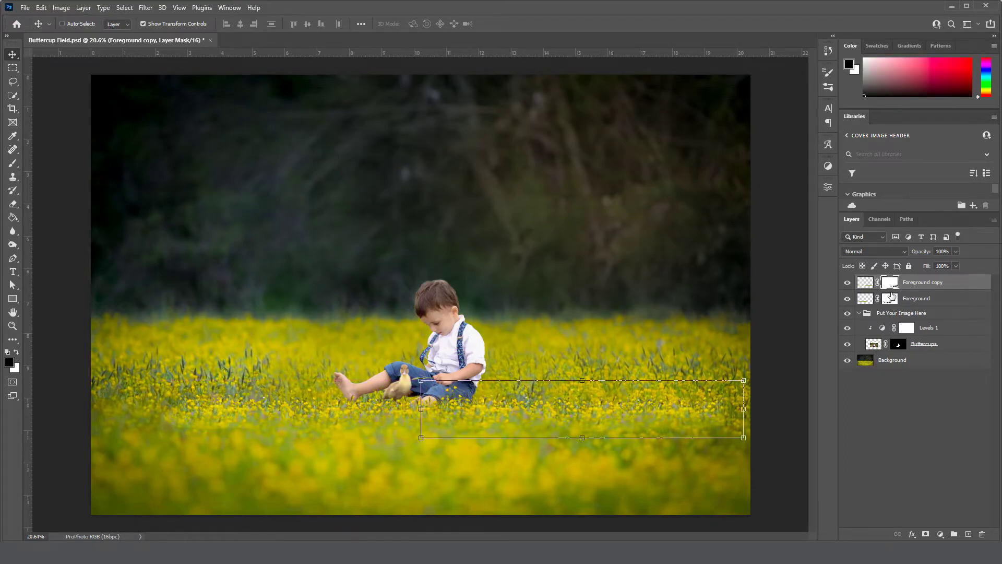
Set the brush to 800 for the copy's mask, then 400 for the Foreground mask.
key("b")
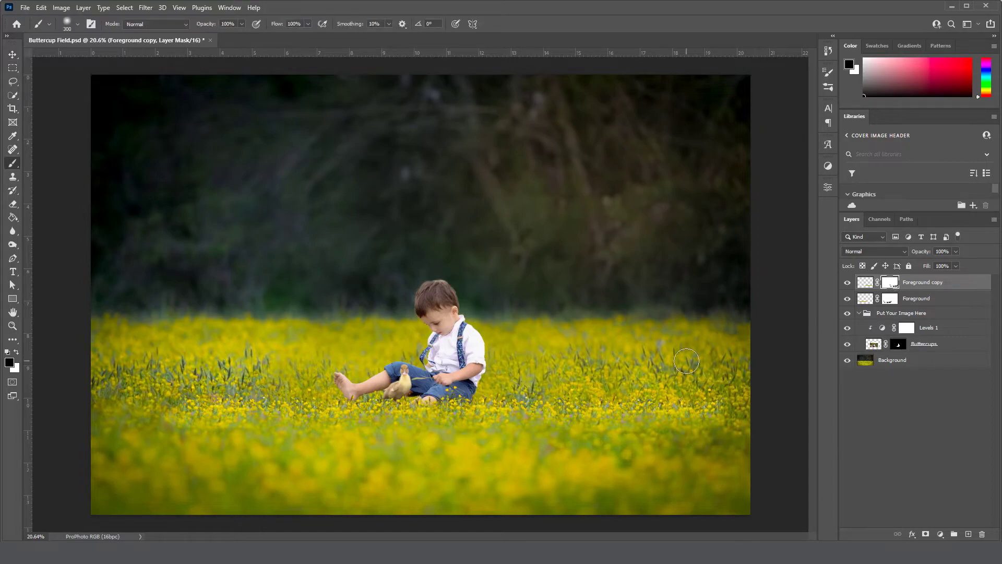
key("bracketright")
key("bracketright")
key("bracketright")
key("bracketright")
key("bracketright")
key("bracketright")
key("bracketleft")
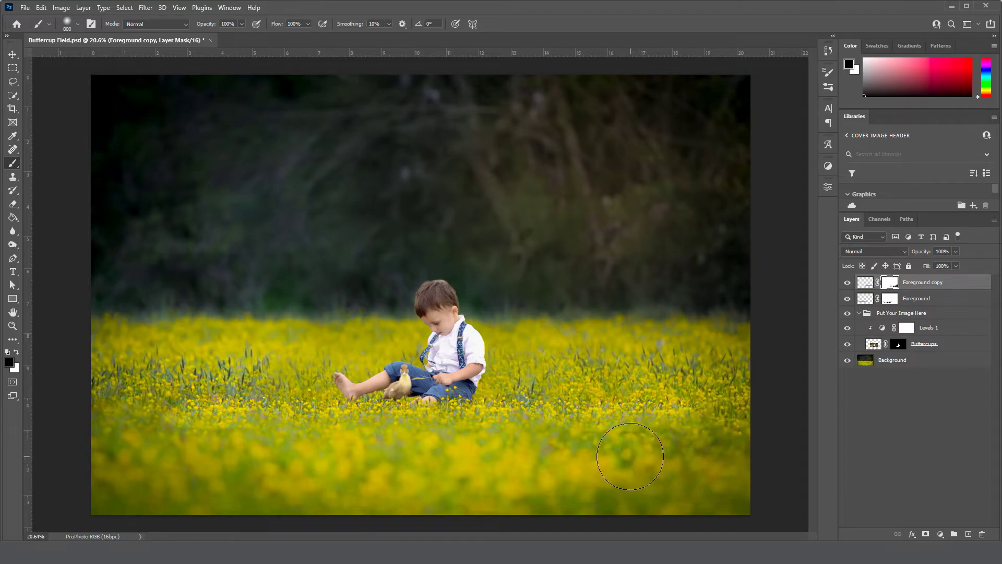
left_click(896, 304)
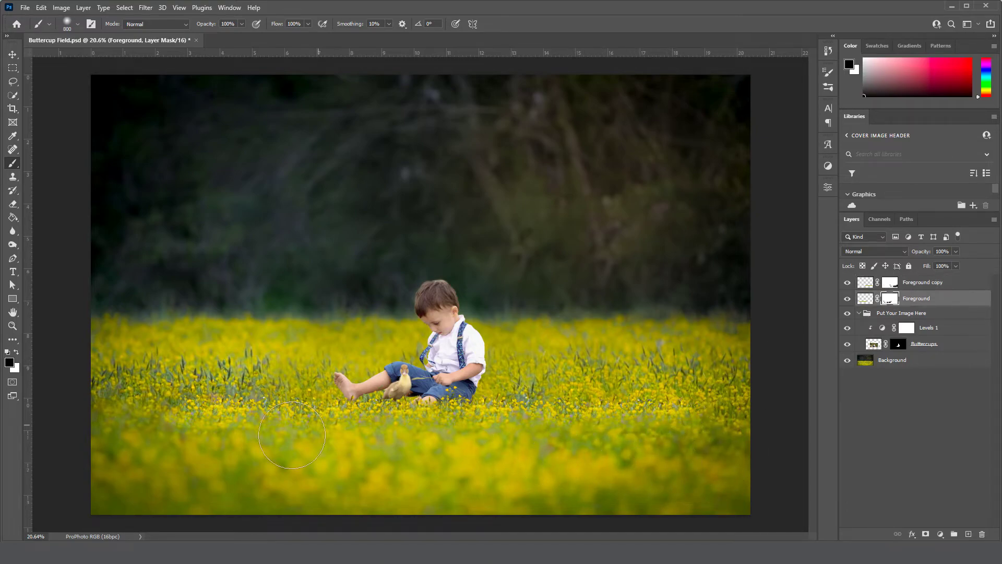
key("bracketleft")
key("bracketleft")
key("bracketleft")
key("bracketleft")
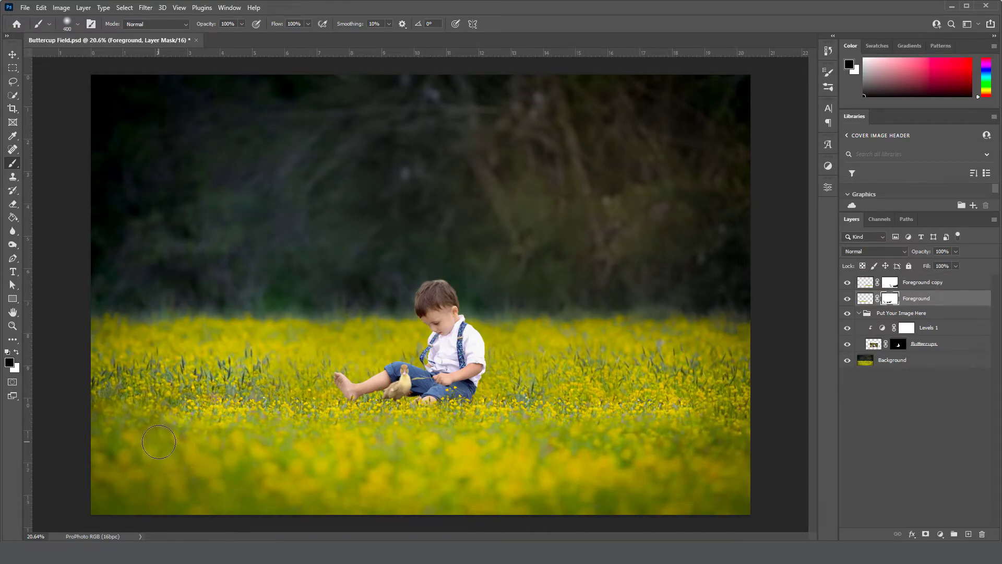